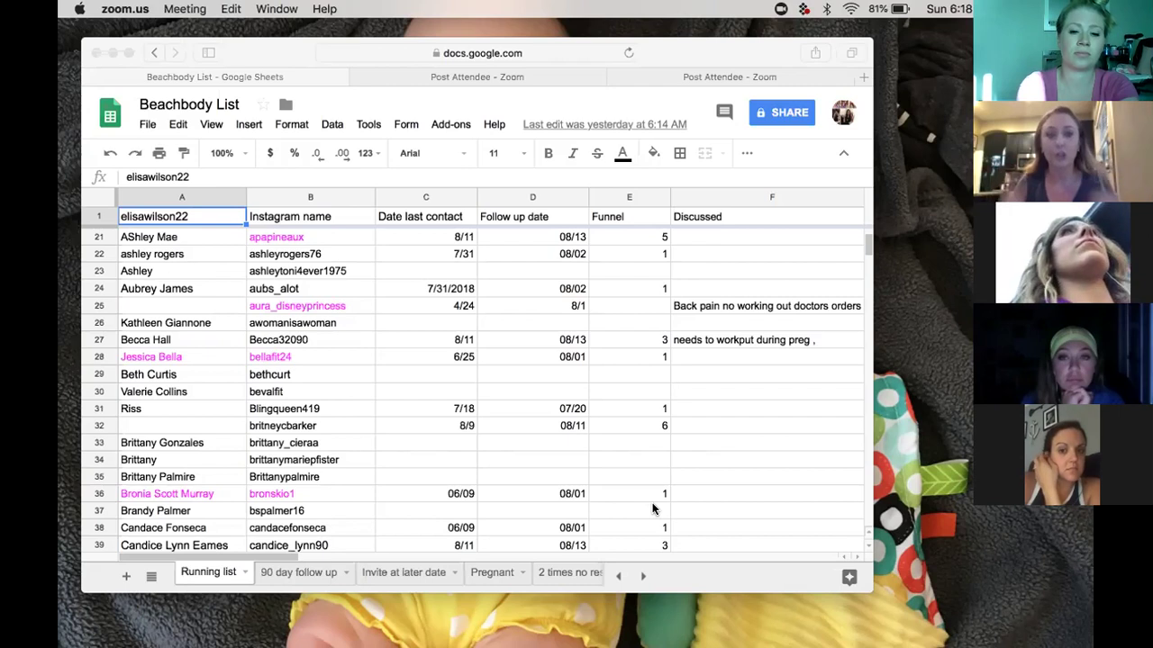
# Sort the Running list sheet by the Funnel column A → Z and look through the contacts grouped by funnel number.
pyautogui.click(657, 200)
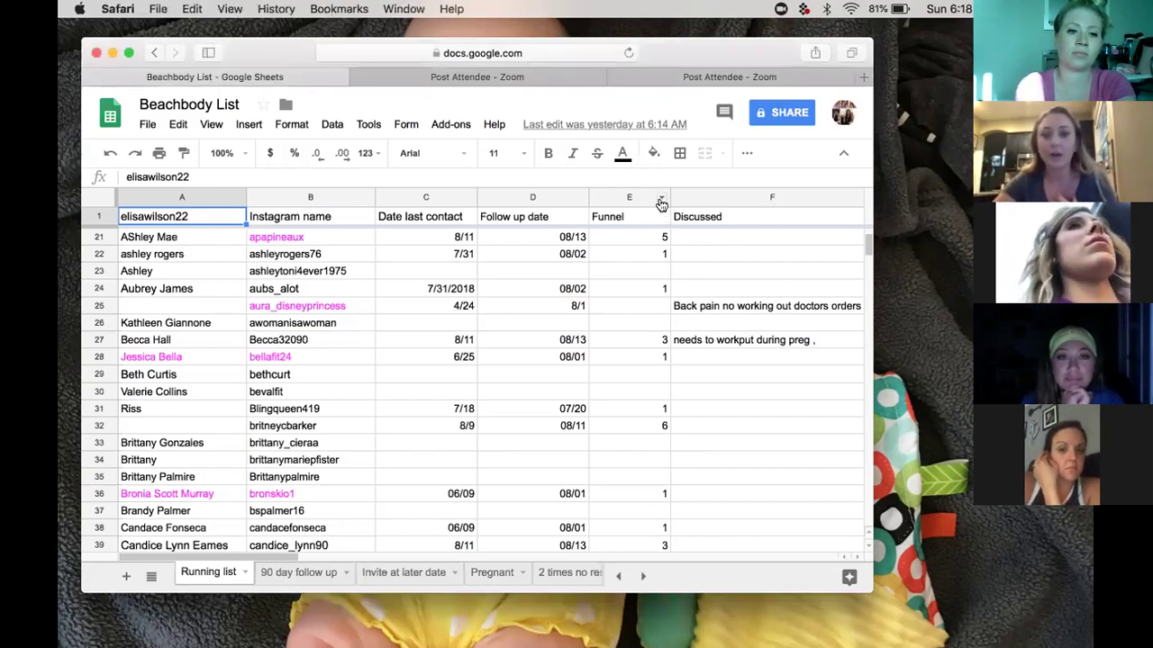
pyautogui.rightClick(661, 201)
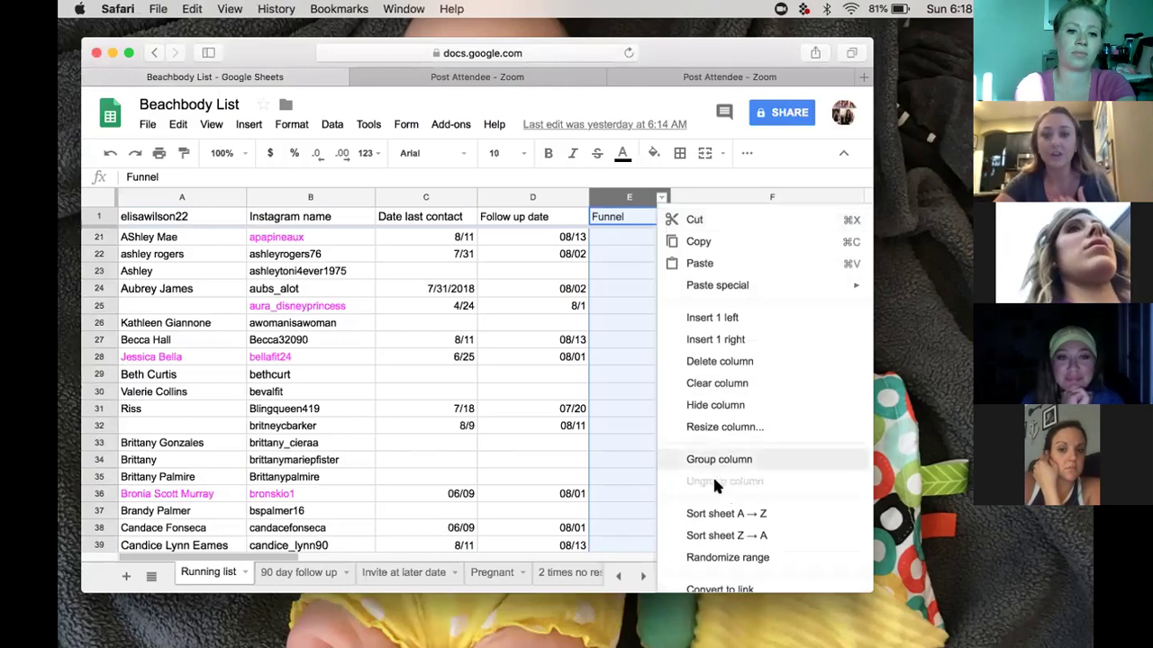
pyautogui.click(671, 512)
pyautogui.scroll(-20, 657, 494)
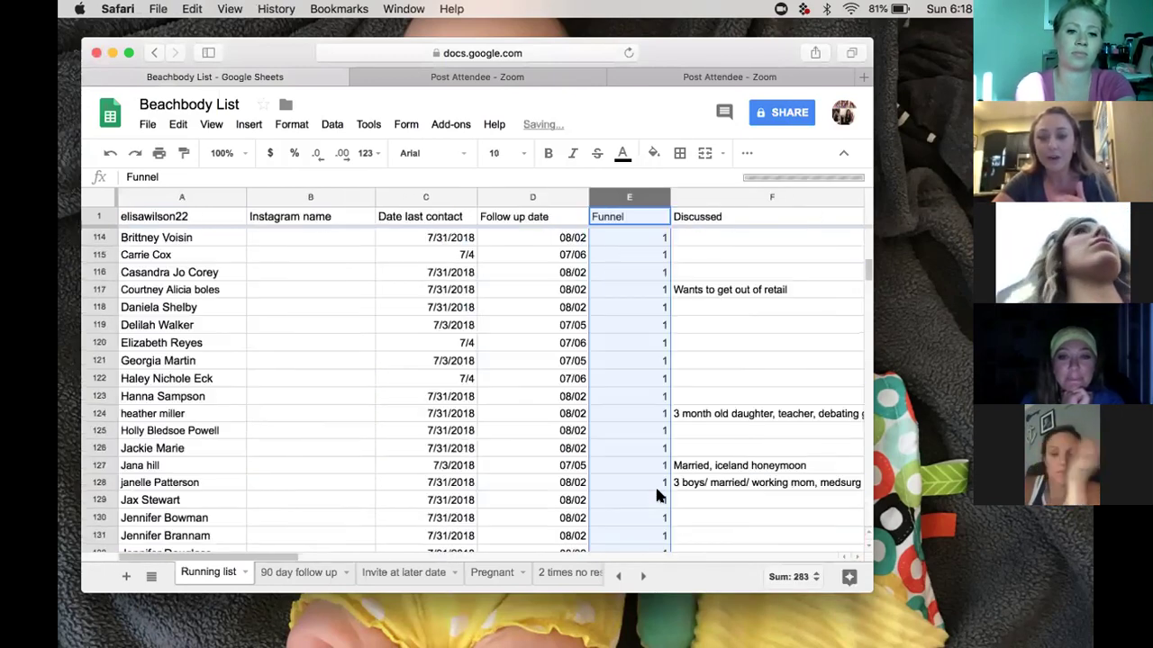
pyautogui.scroll(8, 657, 494)
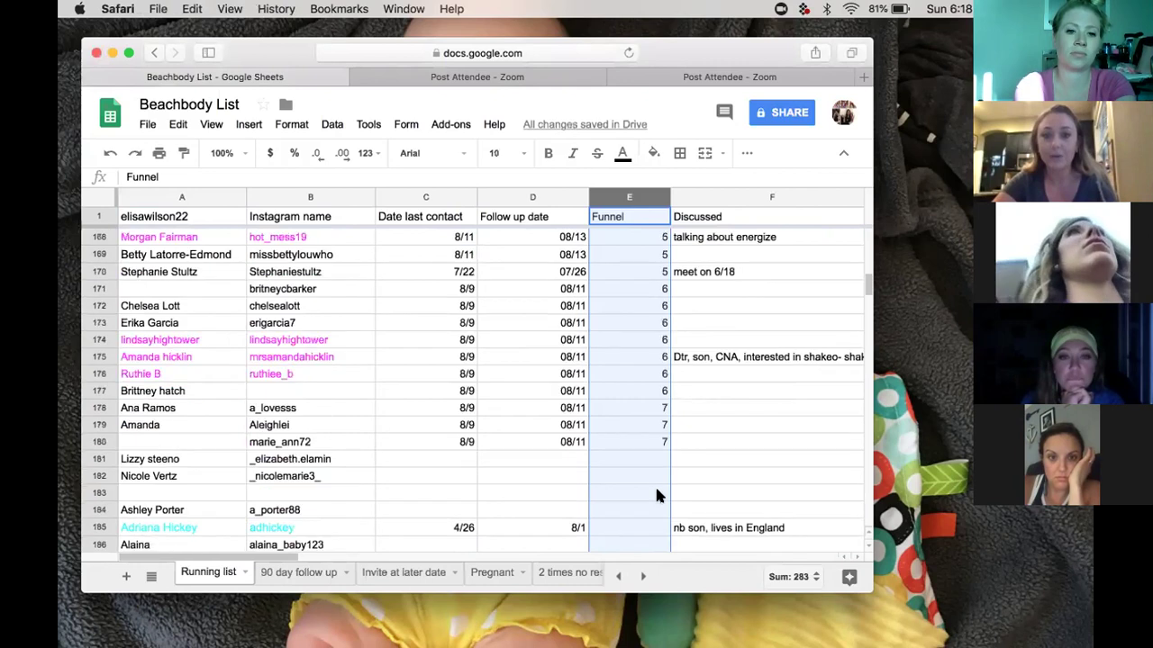
pyautogui.scroll(-1, 656, 494)
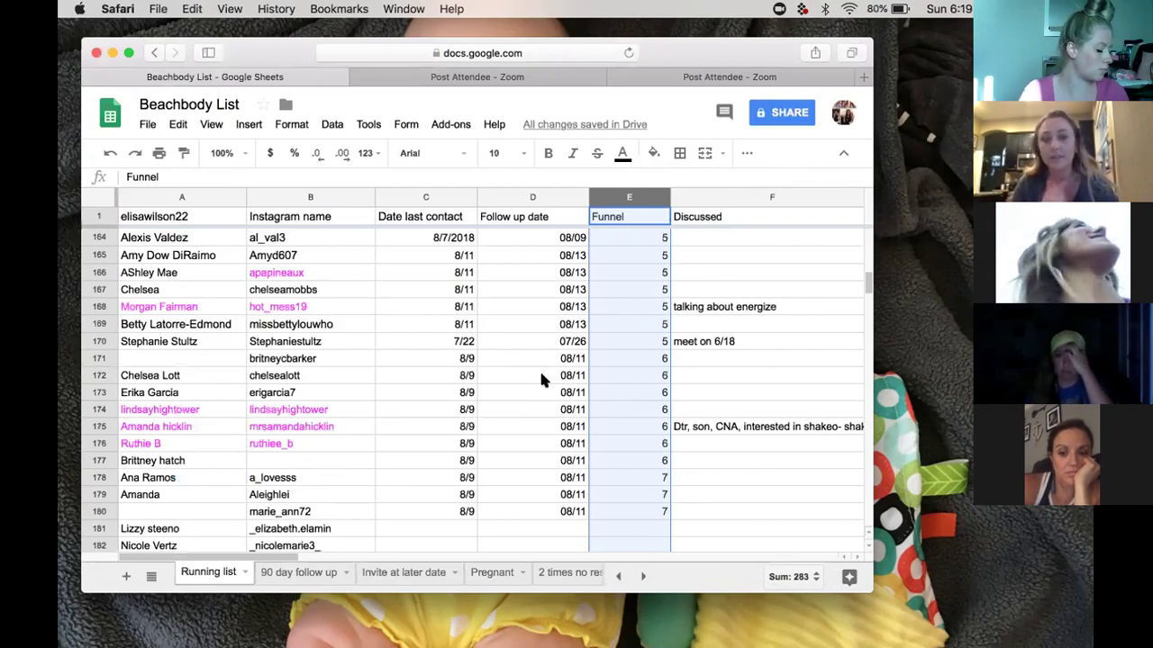
pyautogui.scroll(6, 293, 408)
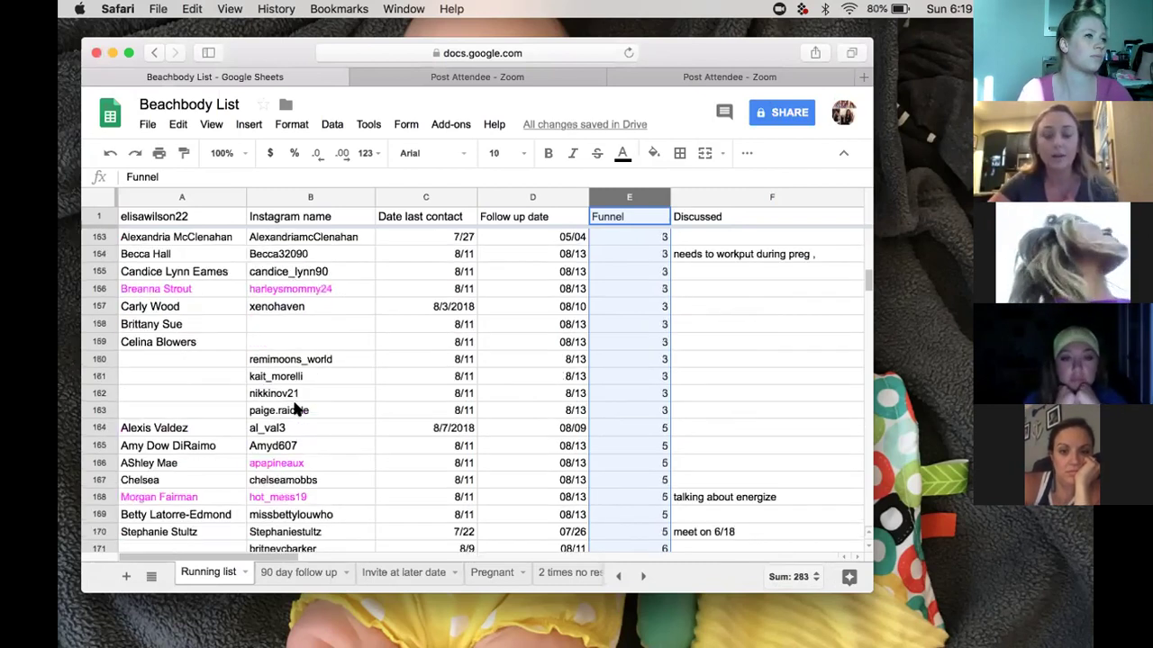
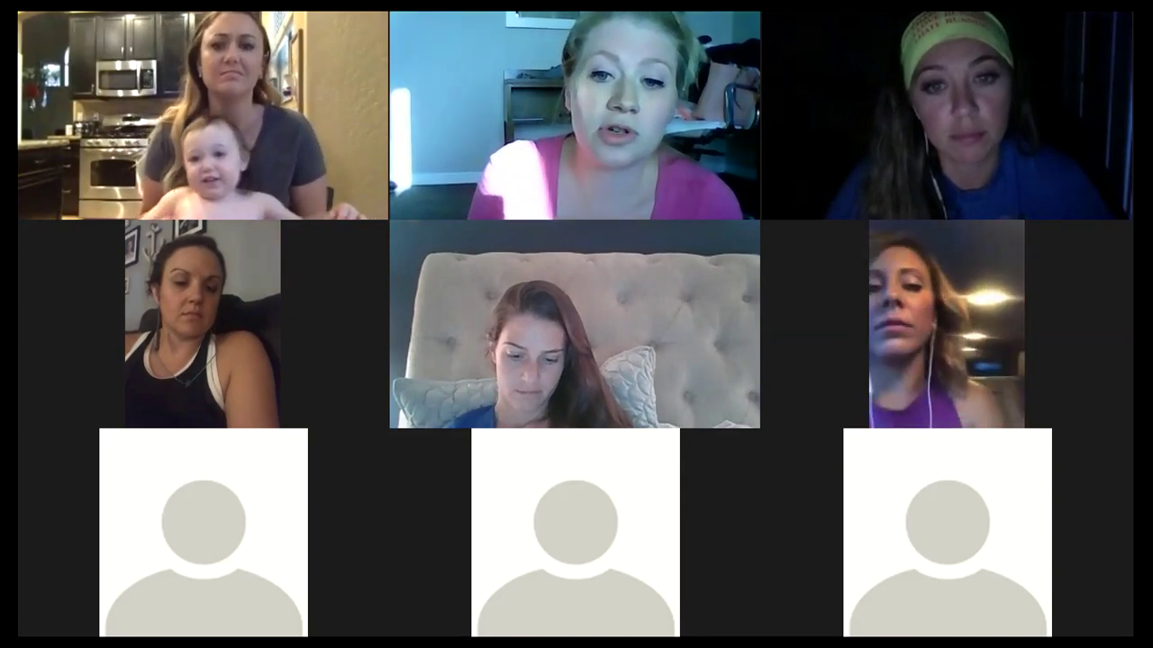
# Share the screen in Zoom and switch to Chrome to show the Active Funnel pipeline in Gmail.
pyautogui.hotkey('alt', 's')
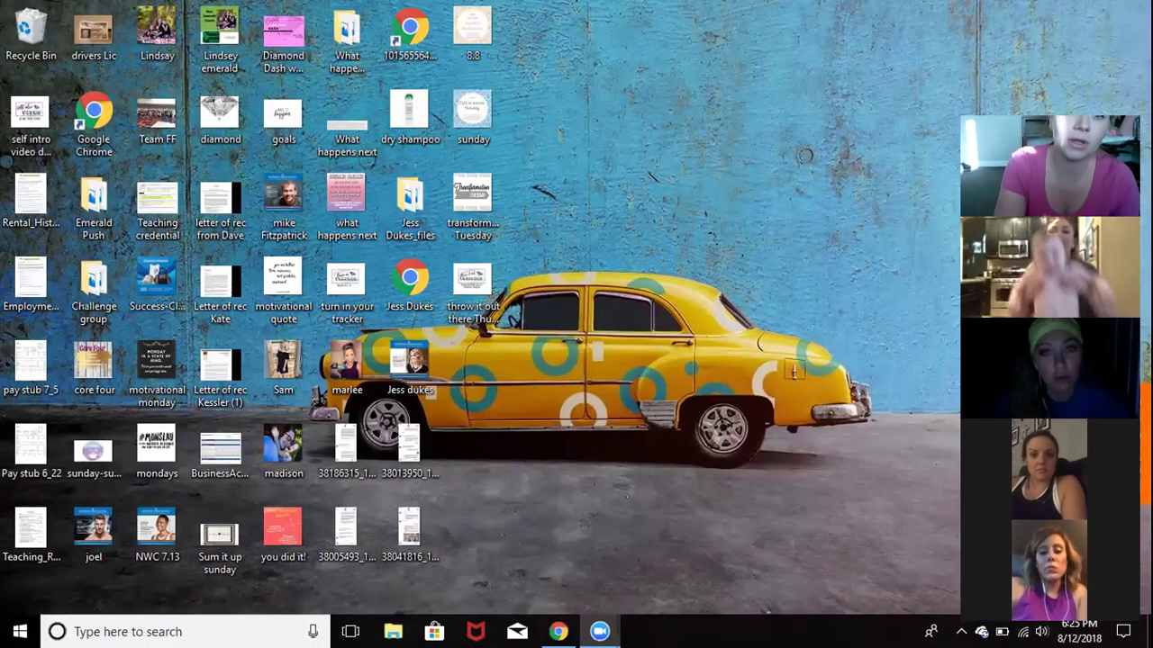
pyautogui.hotkey('alt', 'Tab')
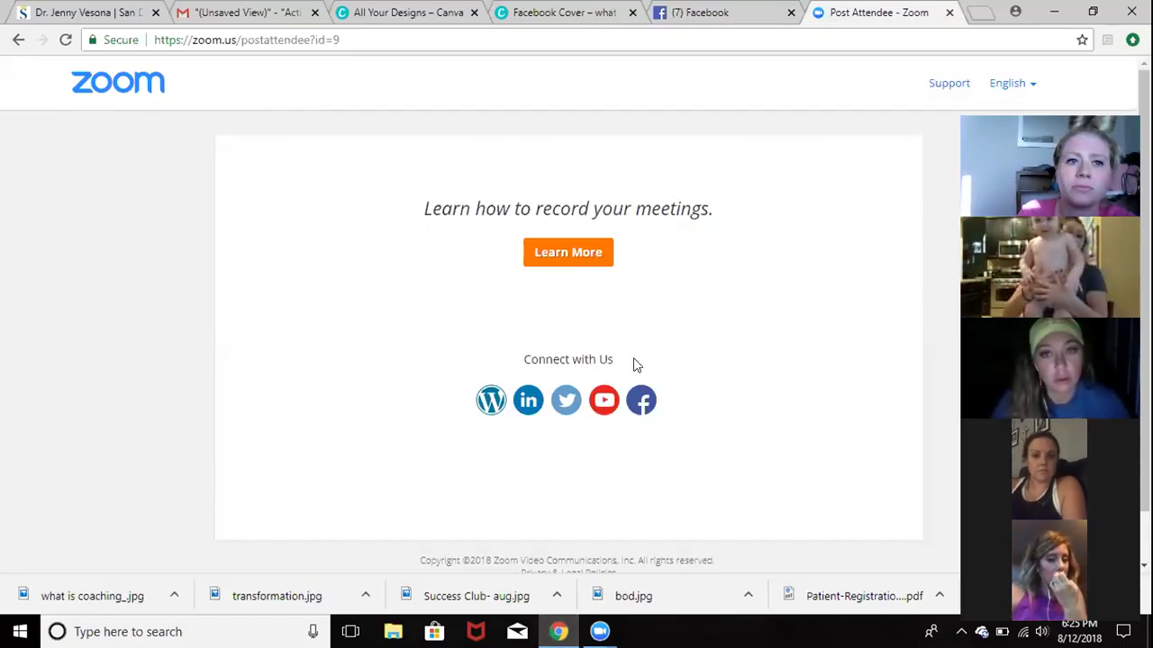
pyautogui.click(221, 12)
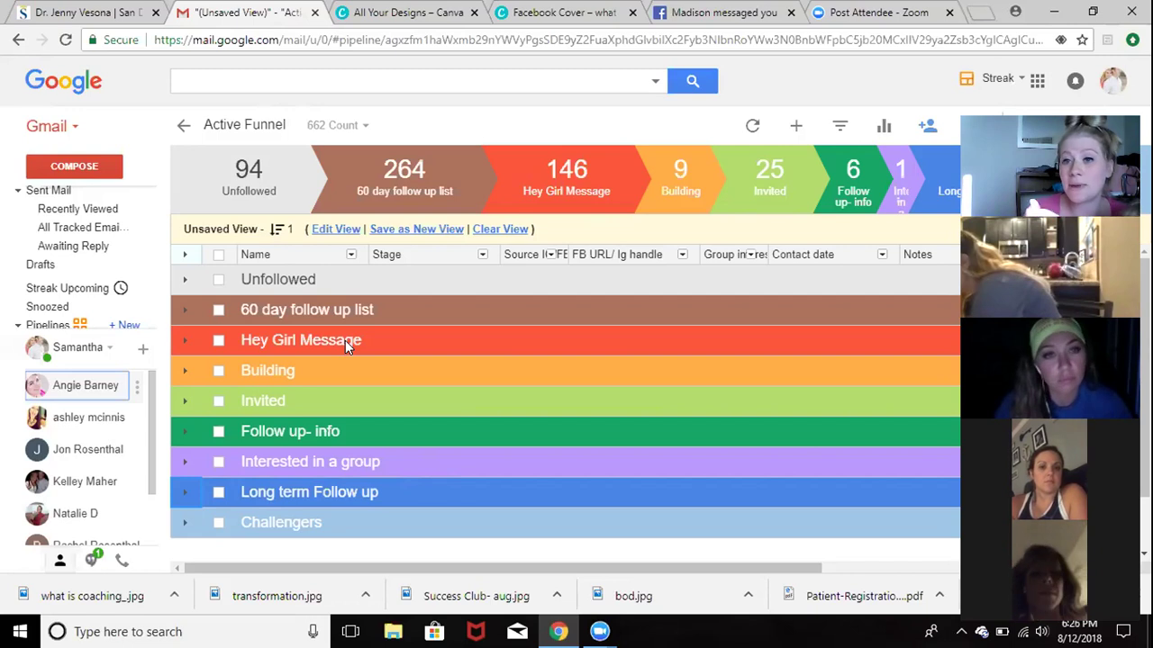
# Expand the Hey Girl Message stage and sort the pipeline by contact date A->Z.
pyautogui.click(189, 341)
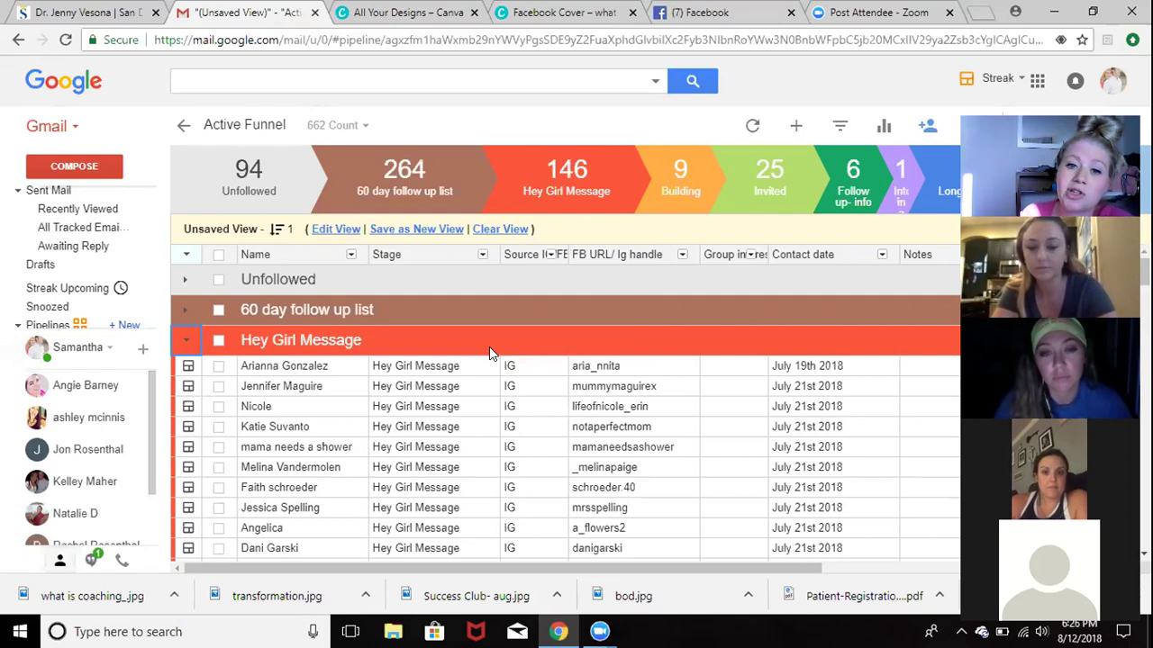
pyautogui.click(881, 255)
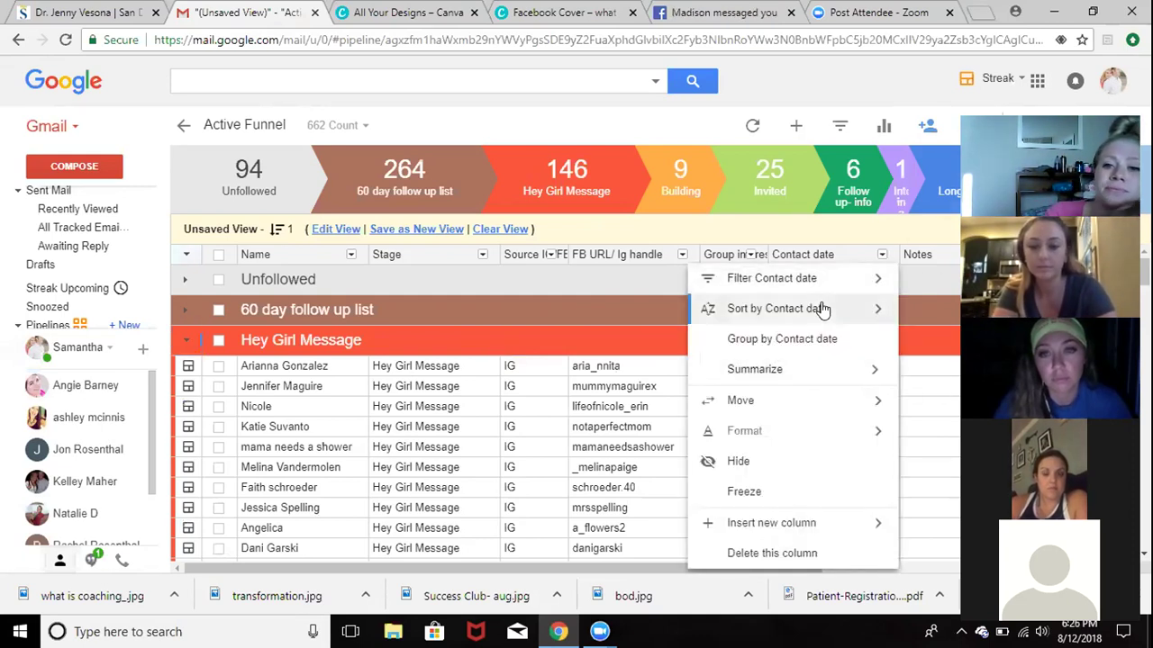
pyautogui.moveTo(823, 312)
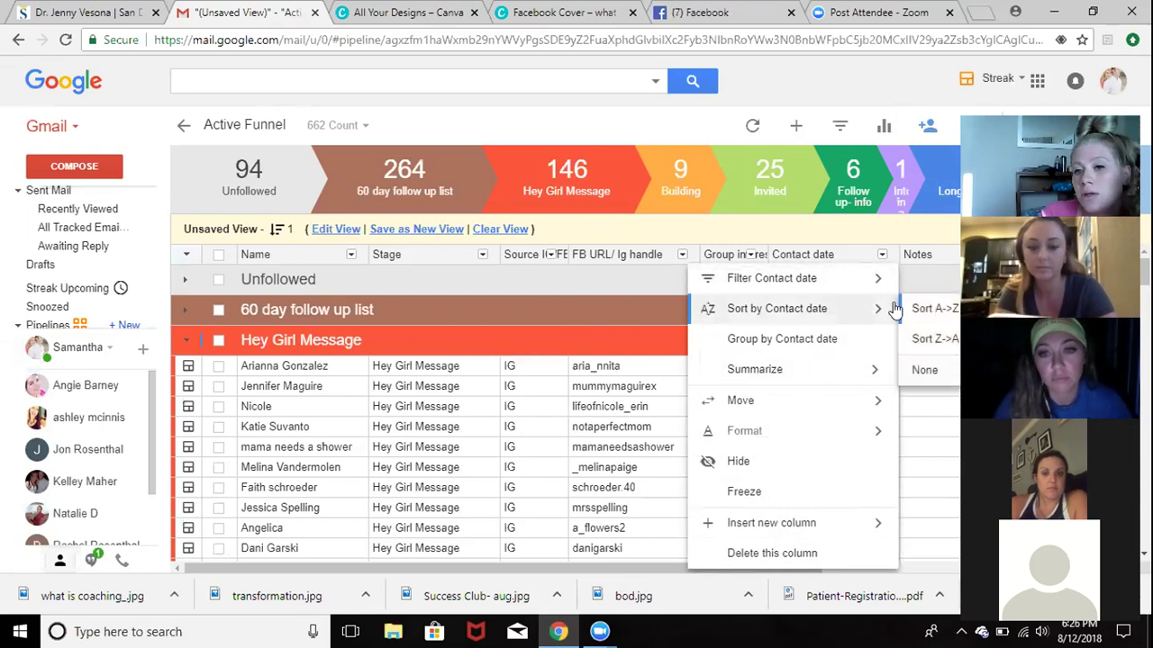
pyautogui.click(929, 308)
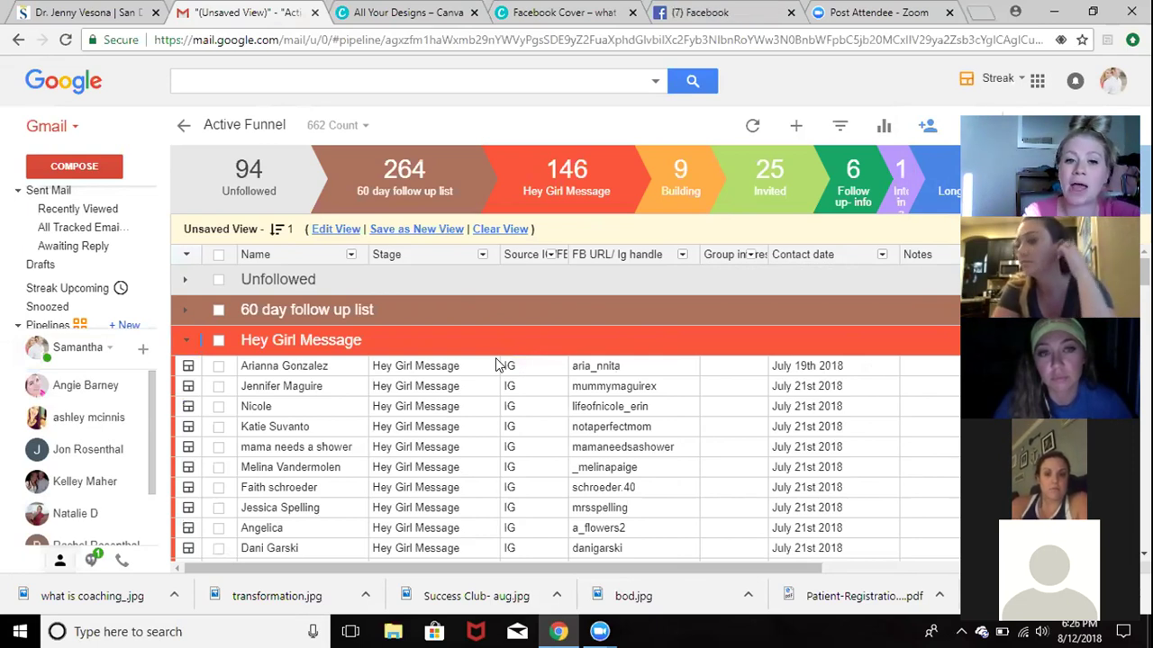
# Show the stage choices for the first Hey Girl Message contact and collapse that stage group.
pyautogui.click(423, 365)
pyautogui.click(423, 364)
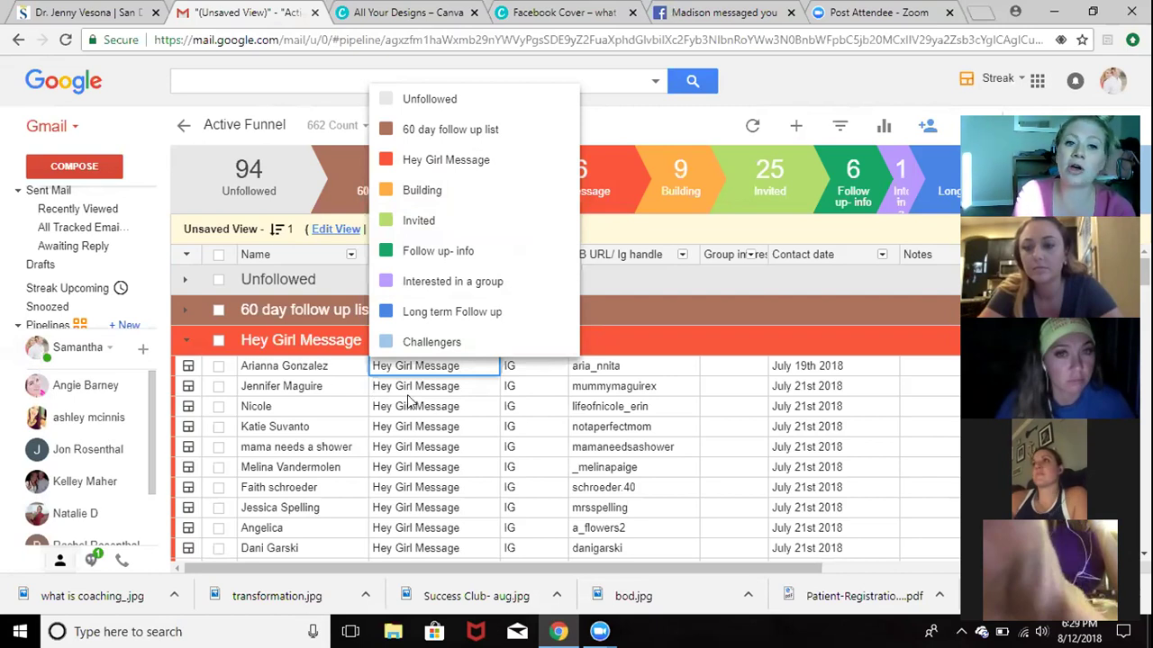
pyautogui.click(184, 339)
# Check the Invited stage group and look over the list of pipeline stages.
pyautogui.click(185, 402)
pyautogui.scroll(-1, 354, 427)
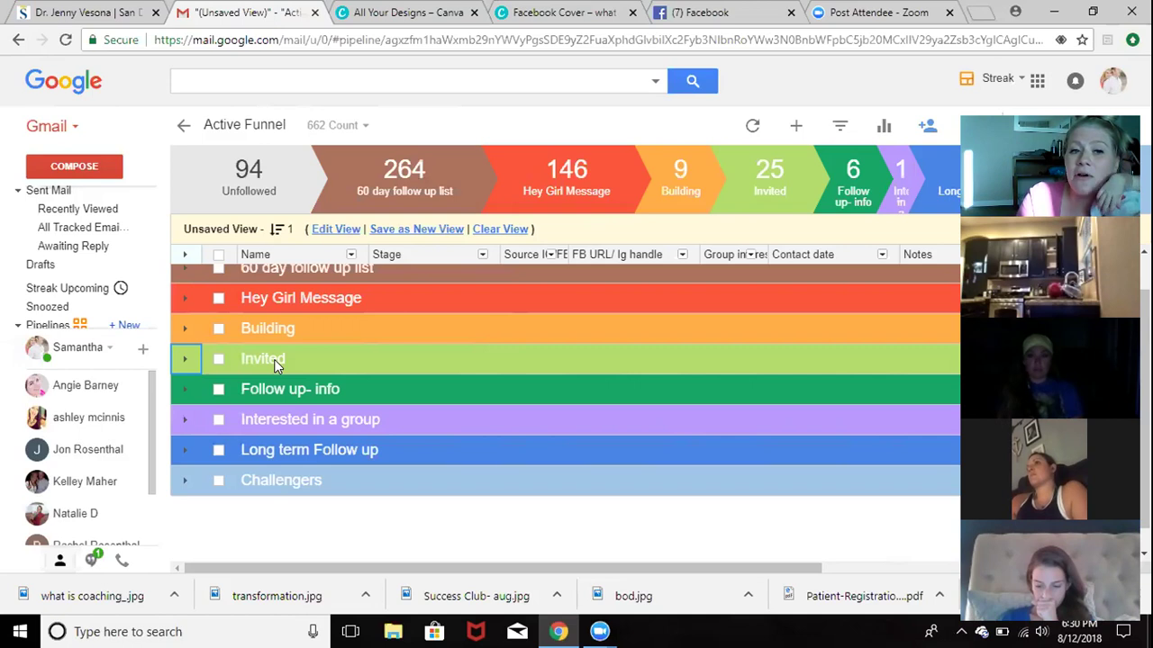
pyautogui.scroll(1, 274, 360)
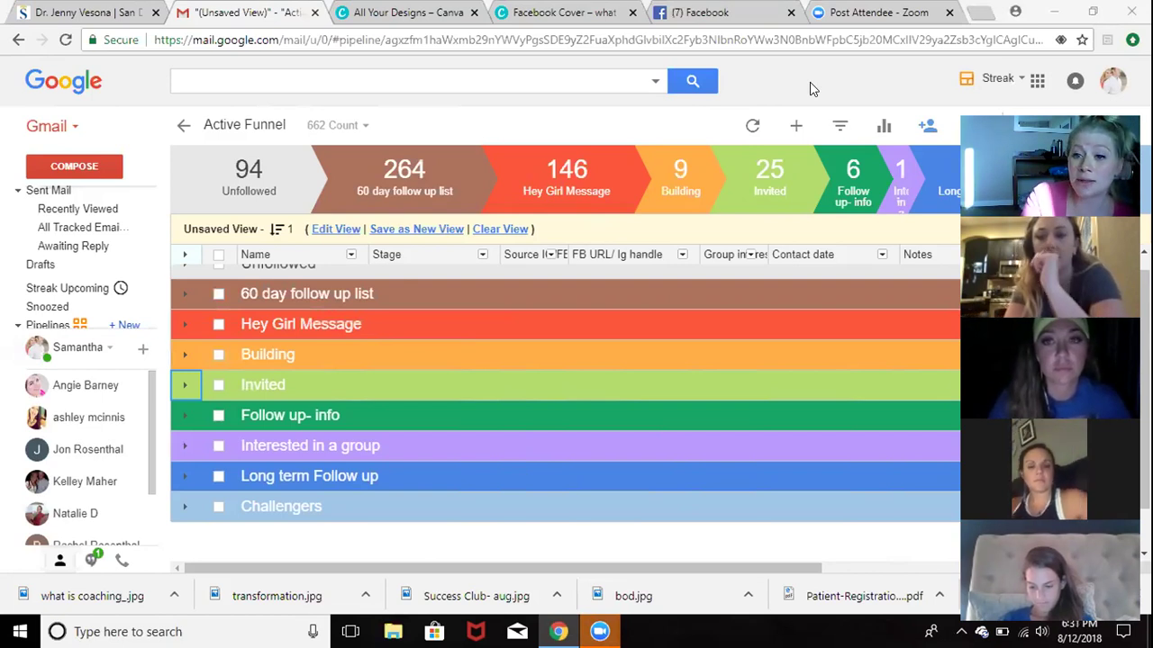
# Expand the Long term Follow up stage and review its contacts and contact dates.
pyautogui.click(184, 476)
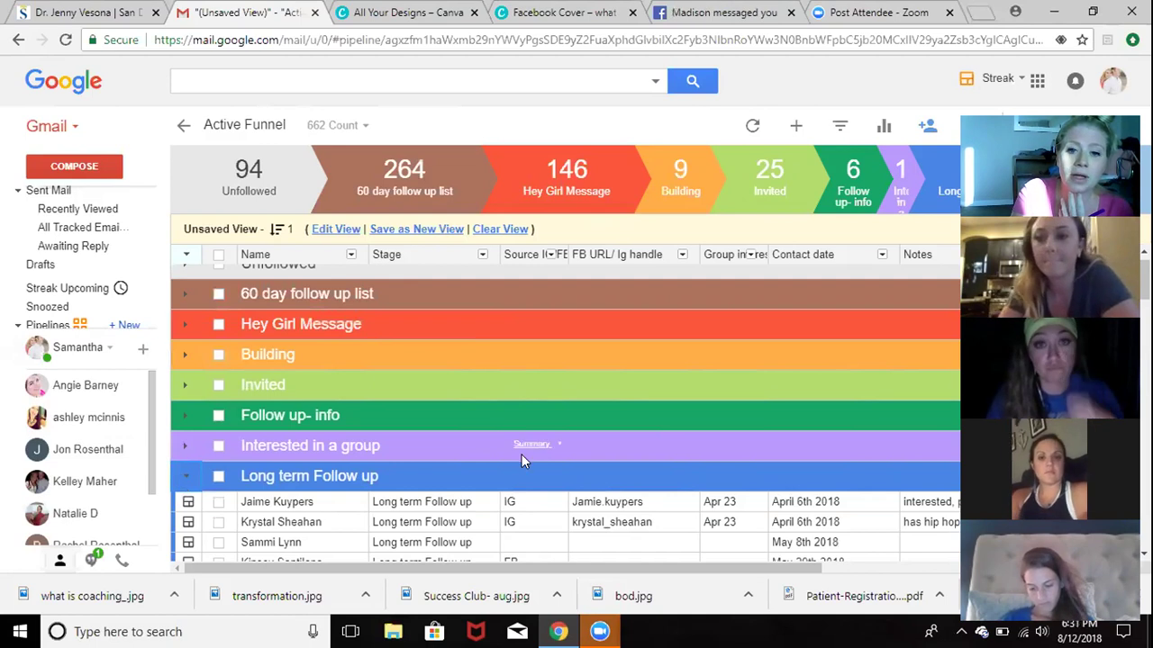
pyautogui.scroll(-1, 522, 454)
pyautogui.scroll(-1, 828, 455)
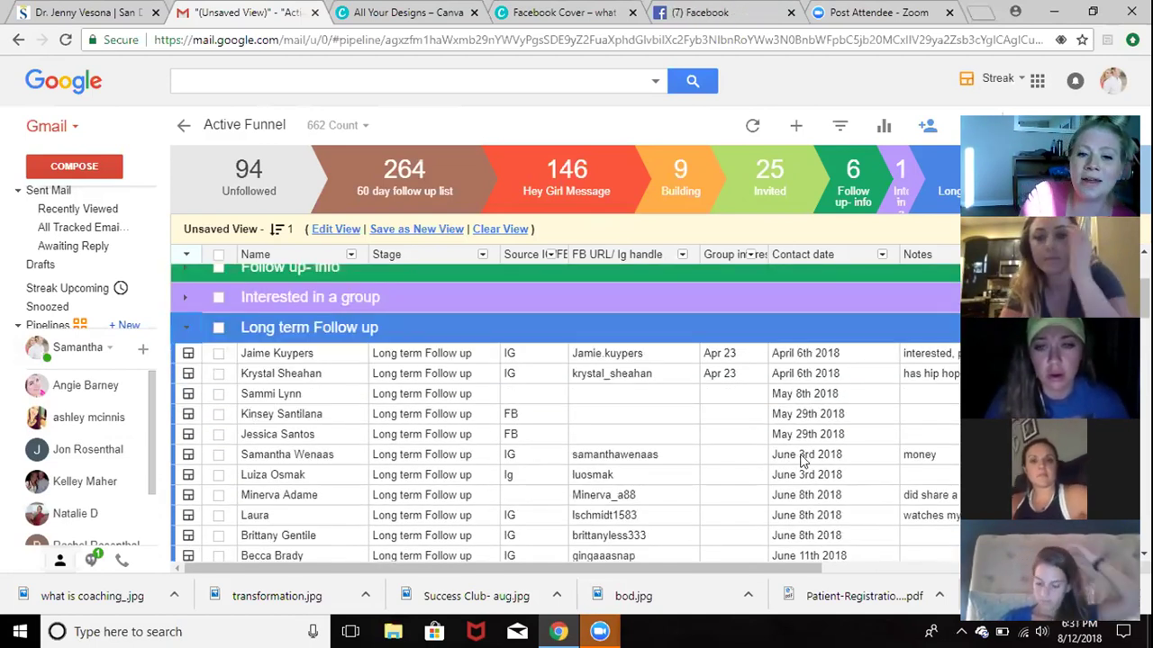
pyautogui.scroll(-1, 802, 458)
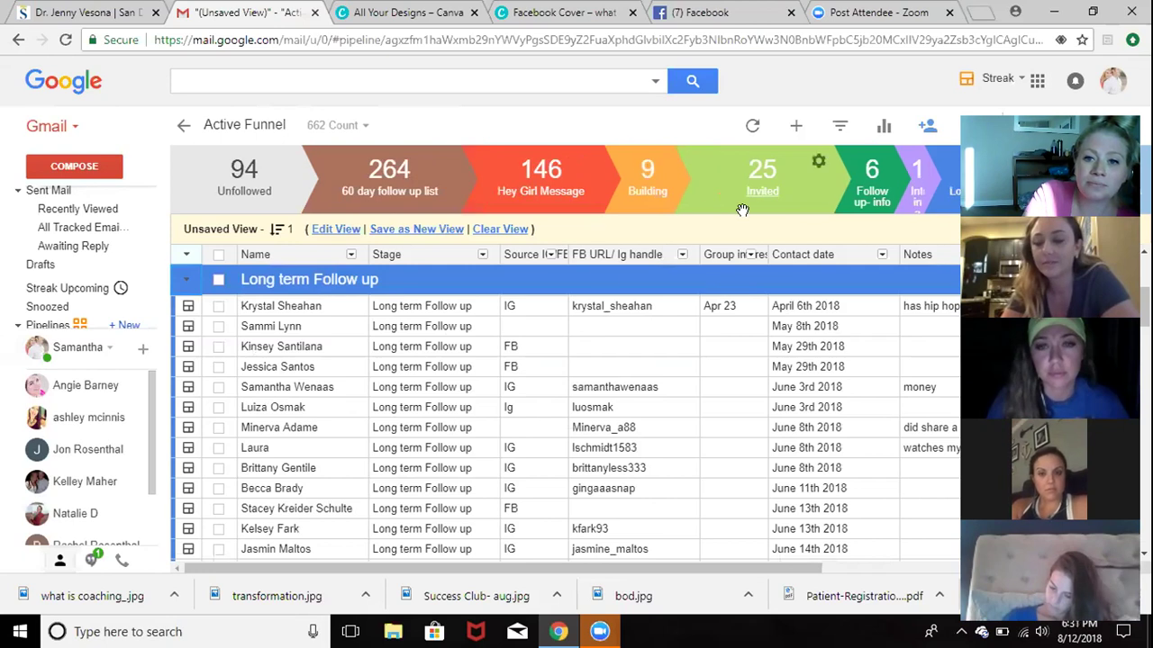
# Mark the Long term Follow up contact noted "money", review the further contact dates, and collapse the stage.
pyautogui.click(218, 386)
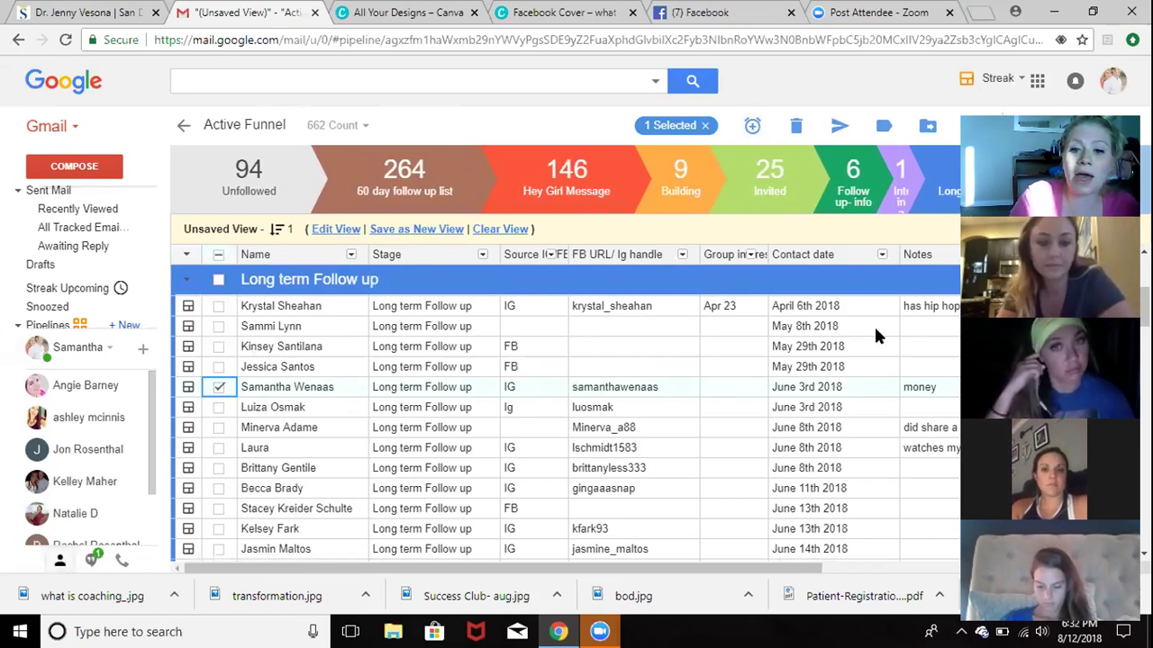
pyautogui.scroll(-2, 851, 405)
pyautogui.scroll(-5, 851, 405)
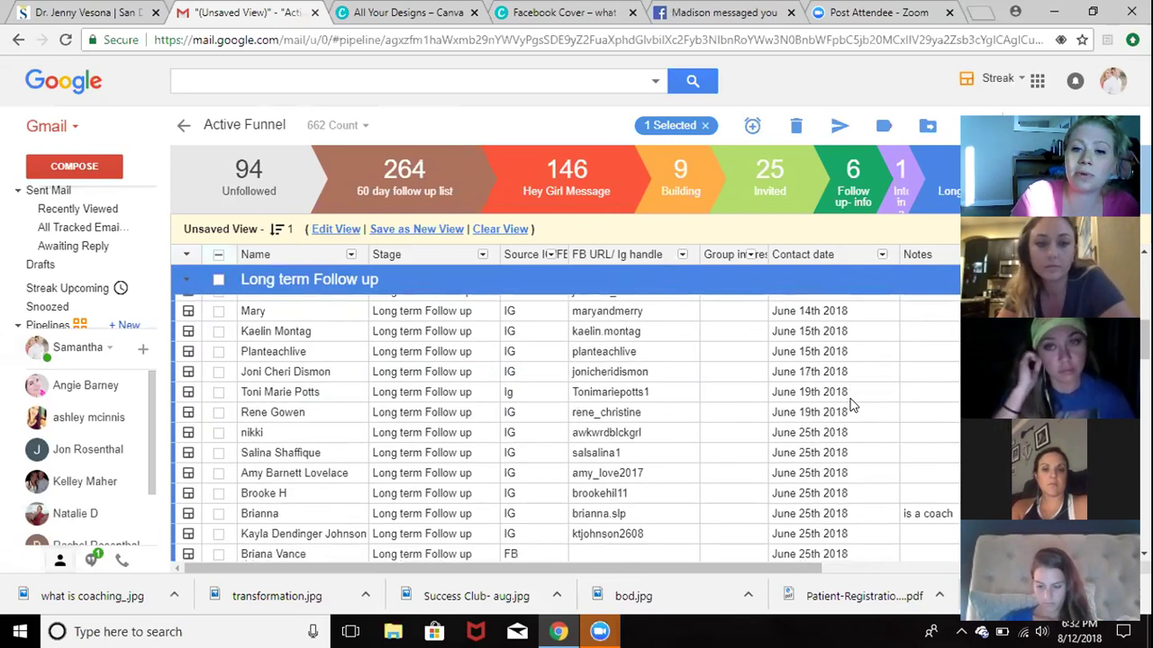
pyautogui.scroll(3, 851, 406)
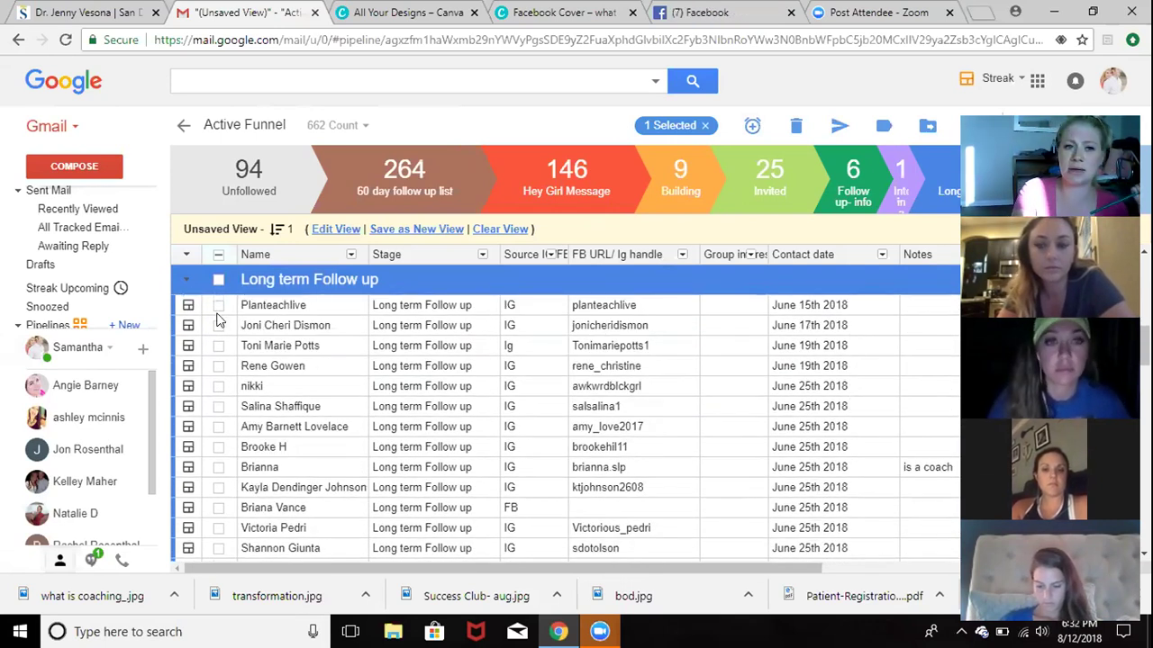
pyautogui.click(188, 283)
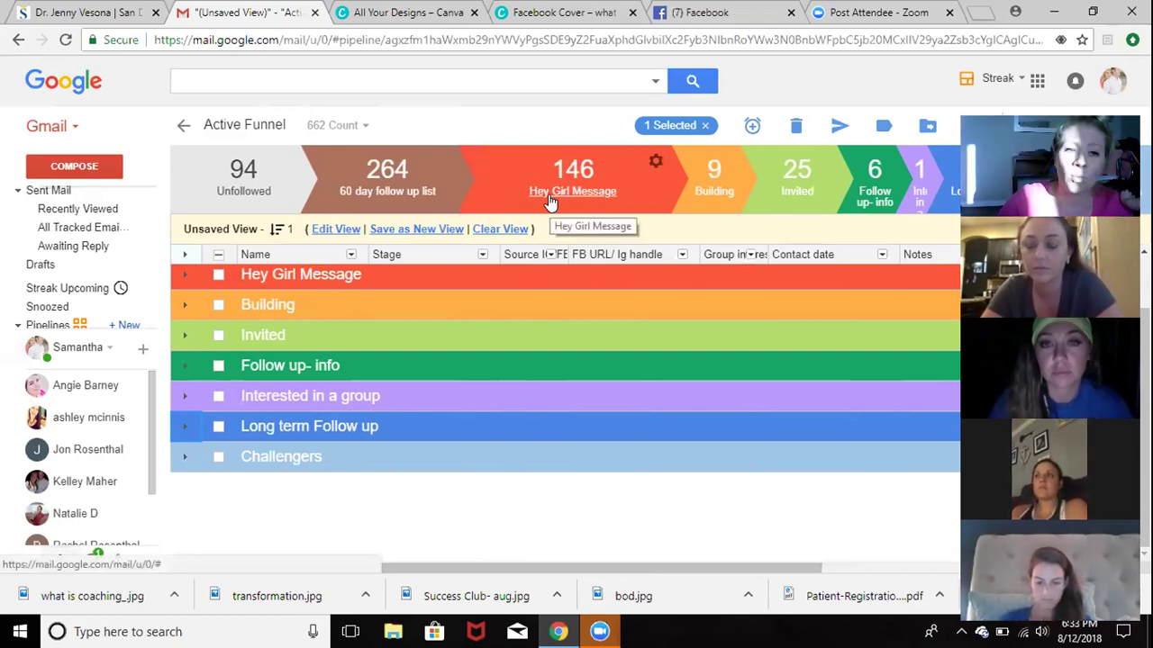
# Expand the Hey Girl Message stage and clear the current contact selection.
pyautogui.click(185, 279)
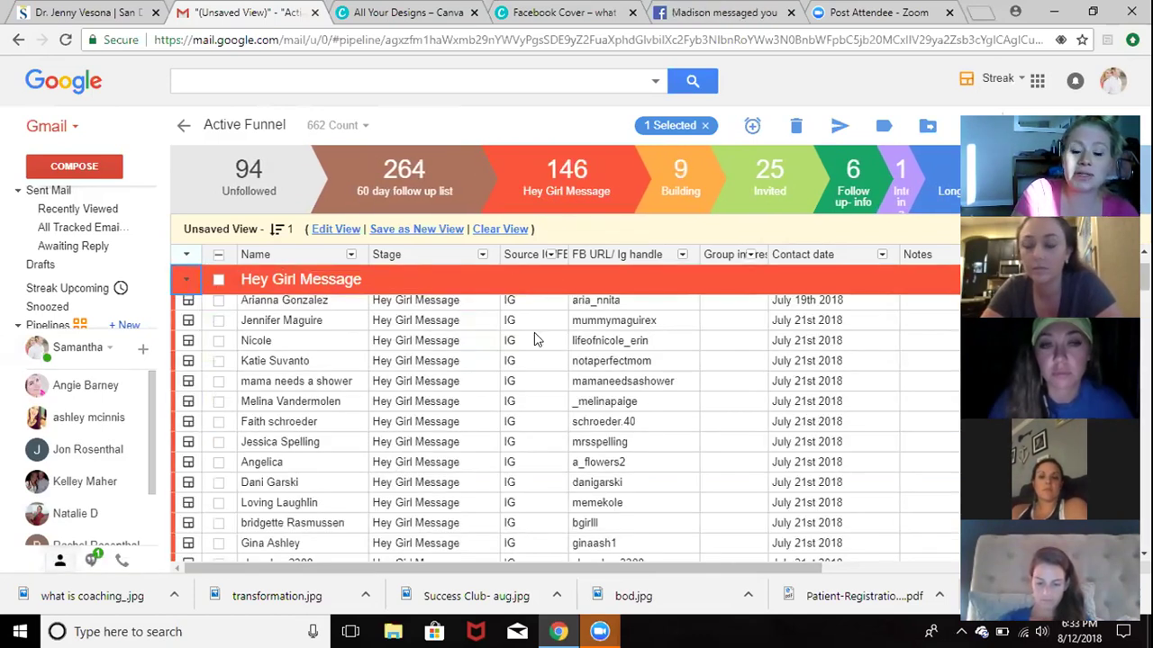
pyautogui.scroll(2, 534, 339)
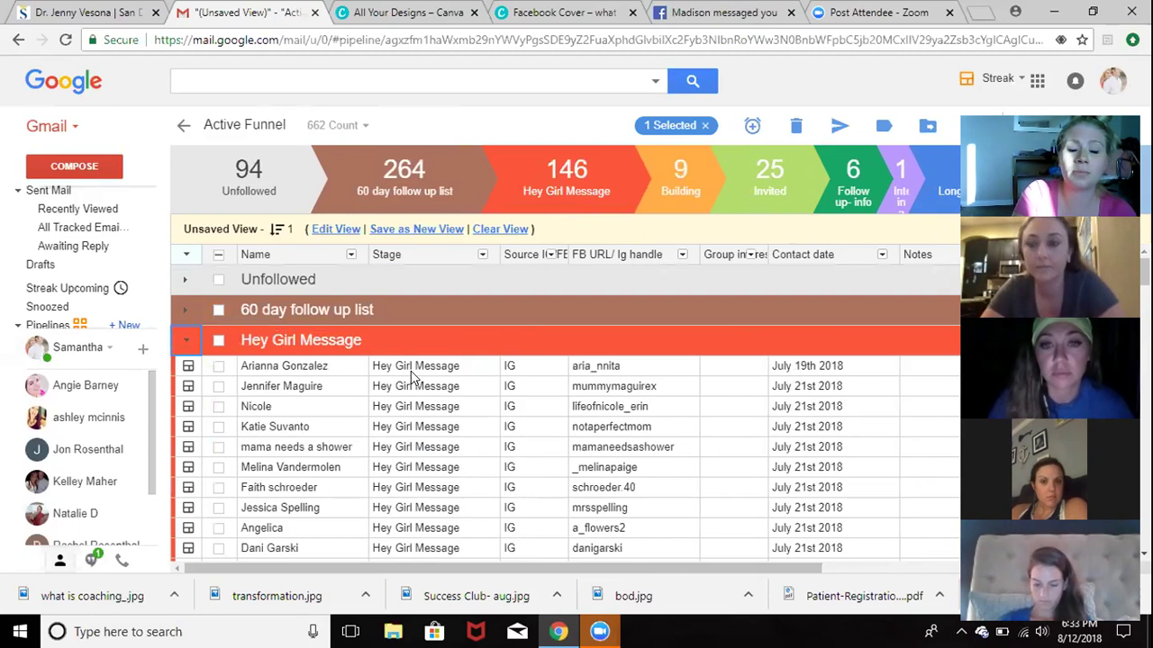
pyautogui.click(412, 371)
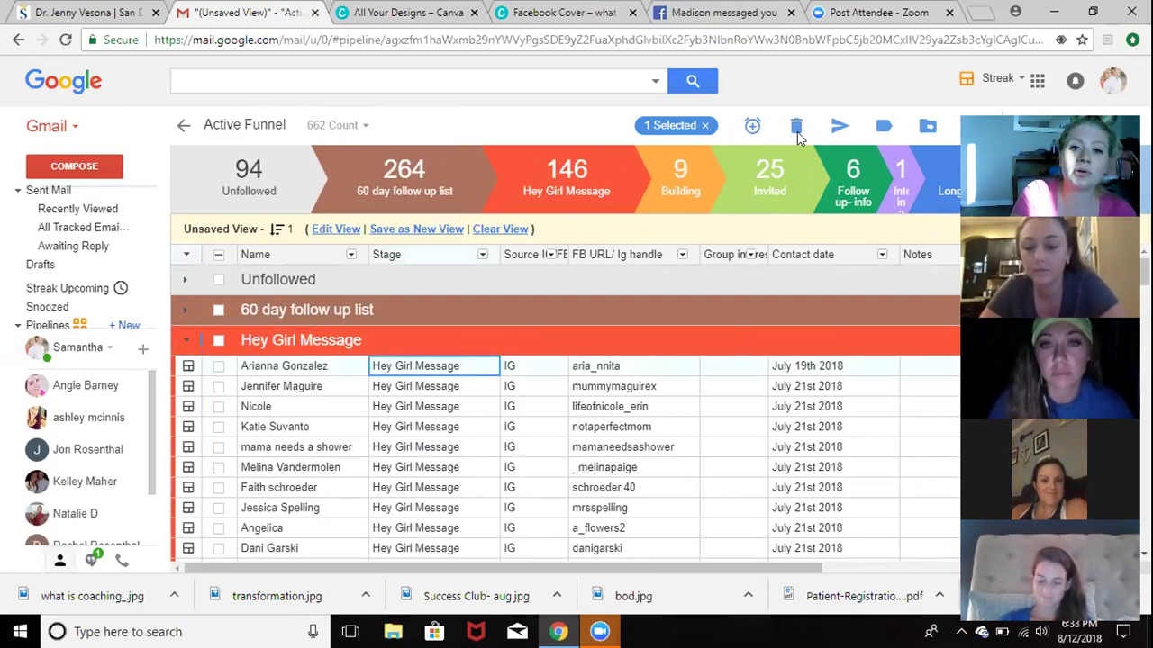
pyautogui.click(705, 125)
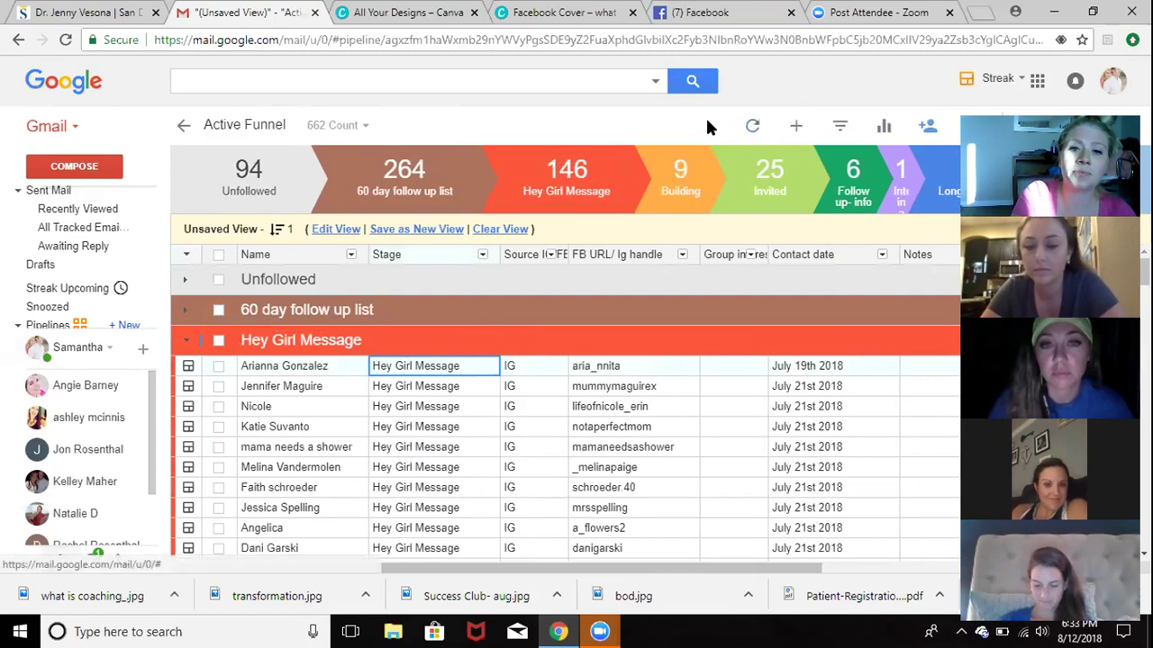
# Add a new contact box with a first name under Hey Girl Message and try "ldkasfjlasdj" as its contact date.
pyautogui.click(798, 128)
pyautogui.write('wes')
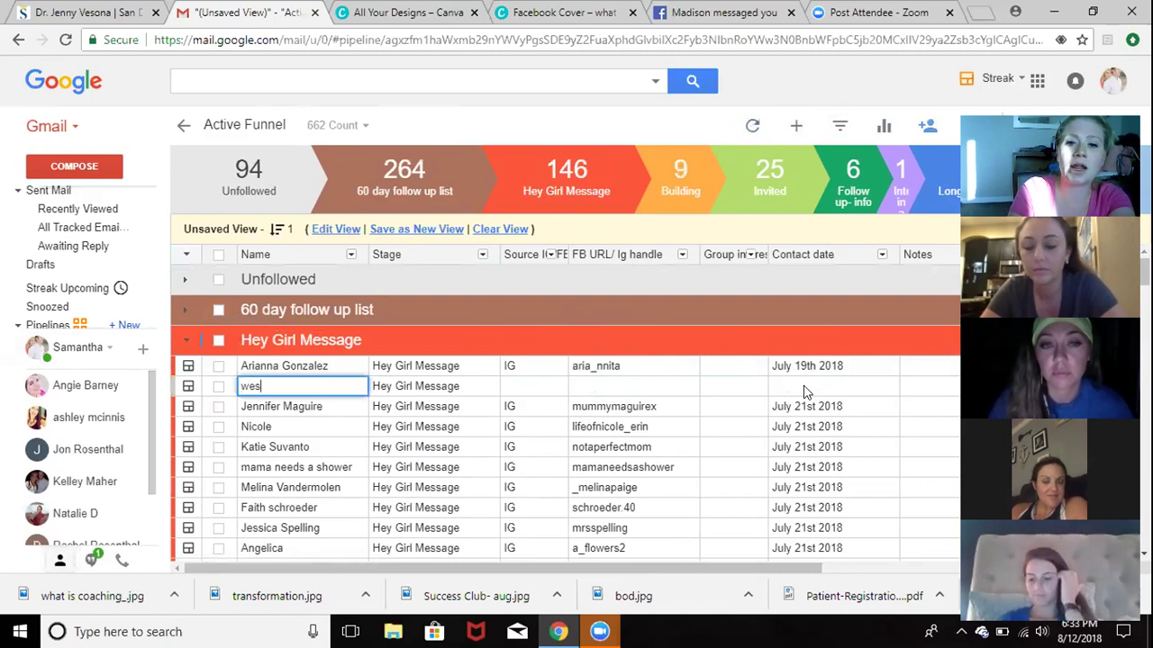
pyautogui.click(804, 386)
pyautogui.write('ldkasfjlasdj')
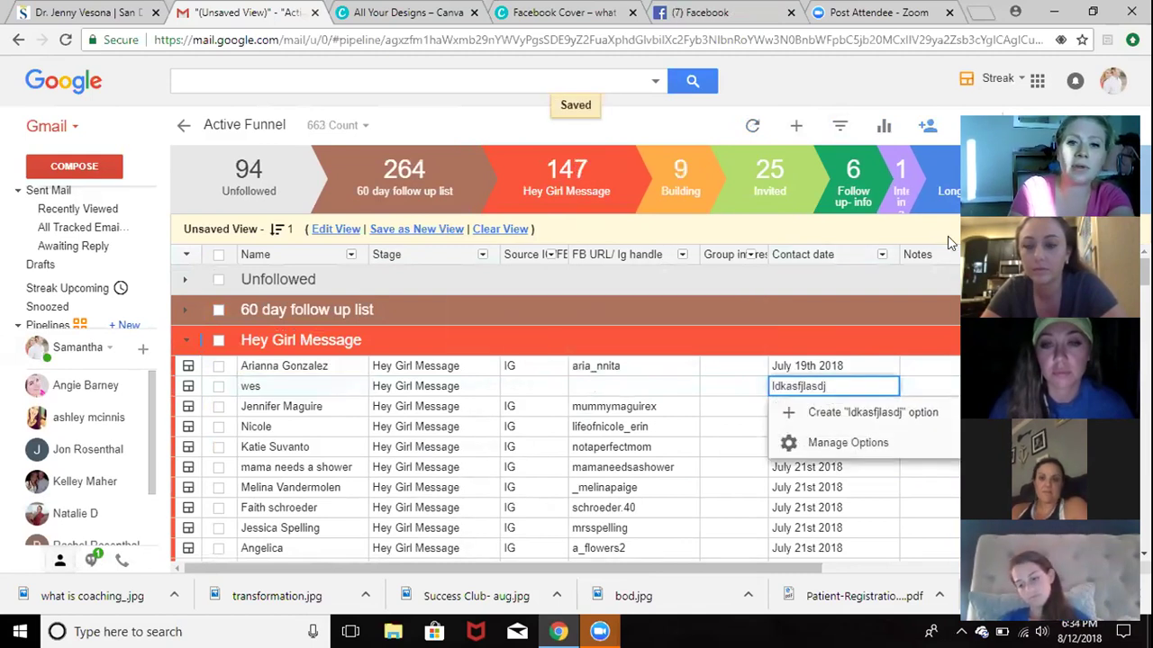
# Add another contact box with a first name under Hey Girl Message and collapse the stage group.
pyautogui.click(796, 126)
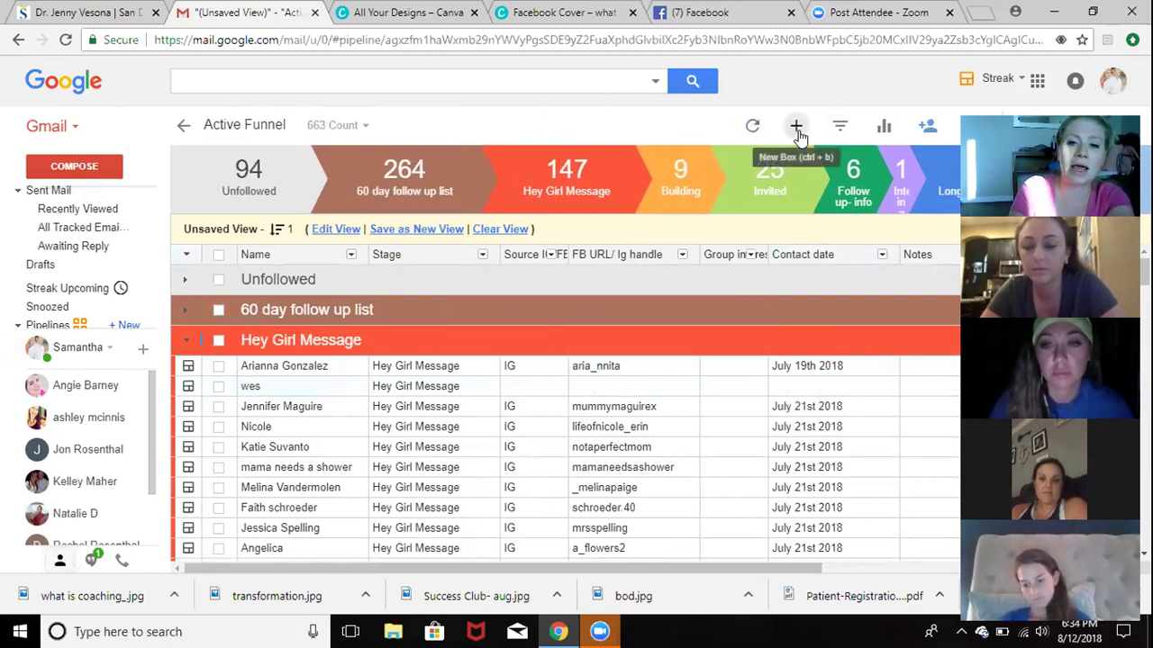
pyautogui.write('brenna')
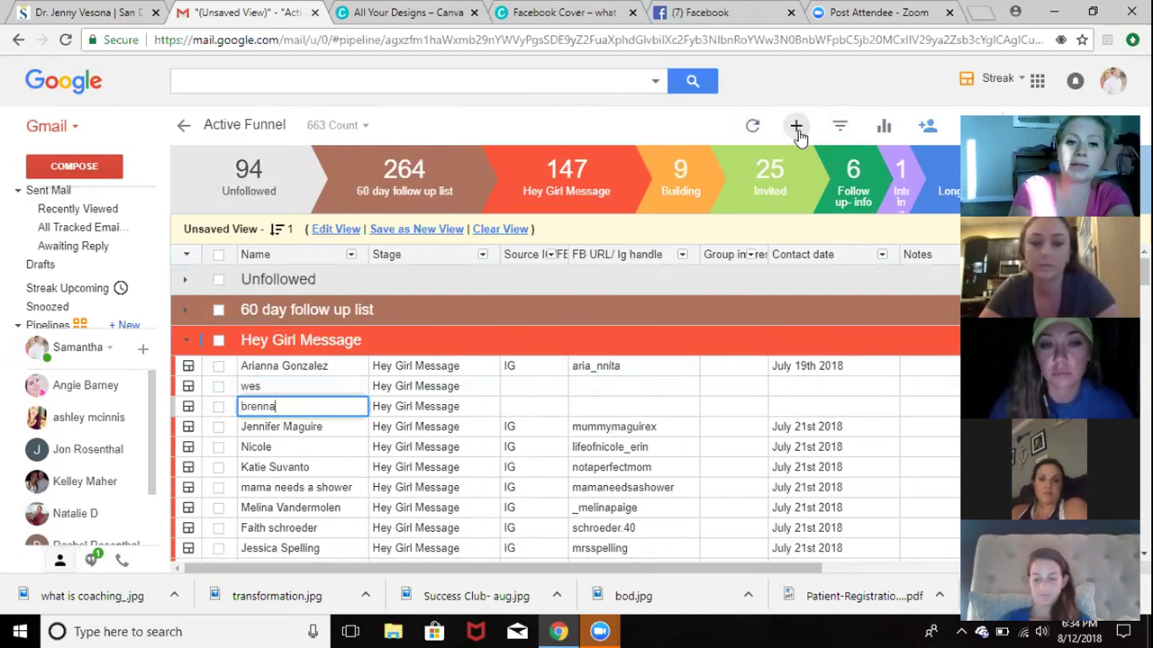
pyautogui.press('Return')
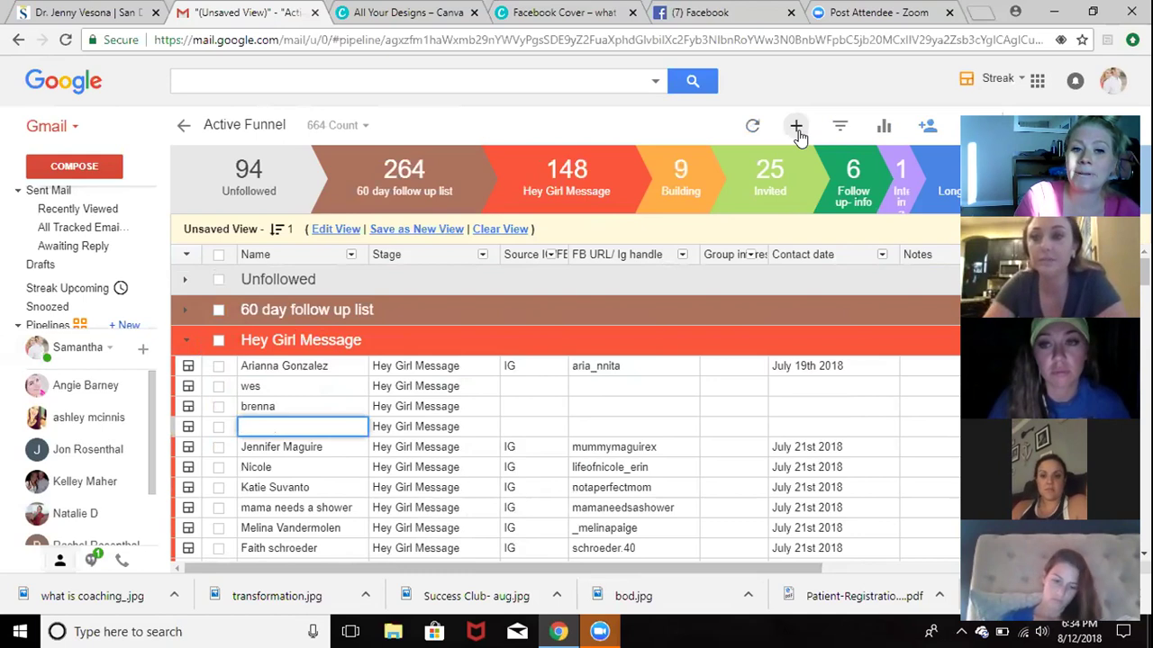
pyautogui.click(185, 340)
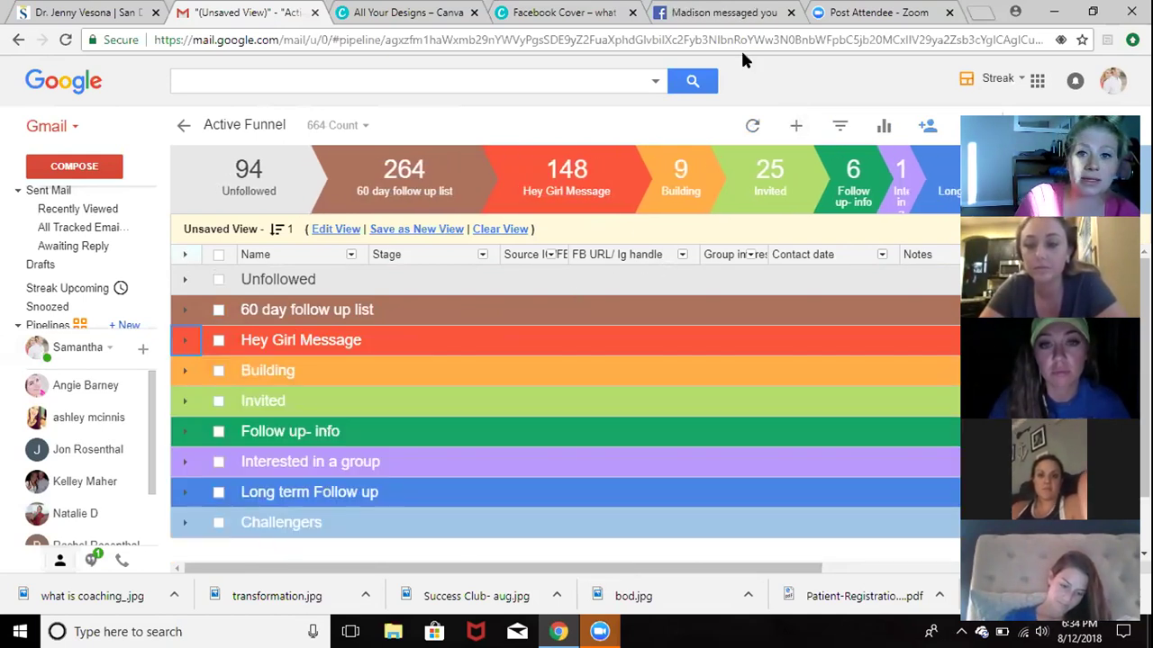
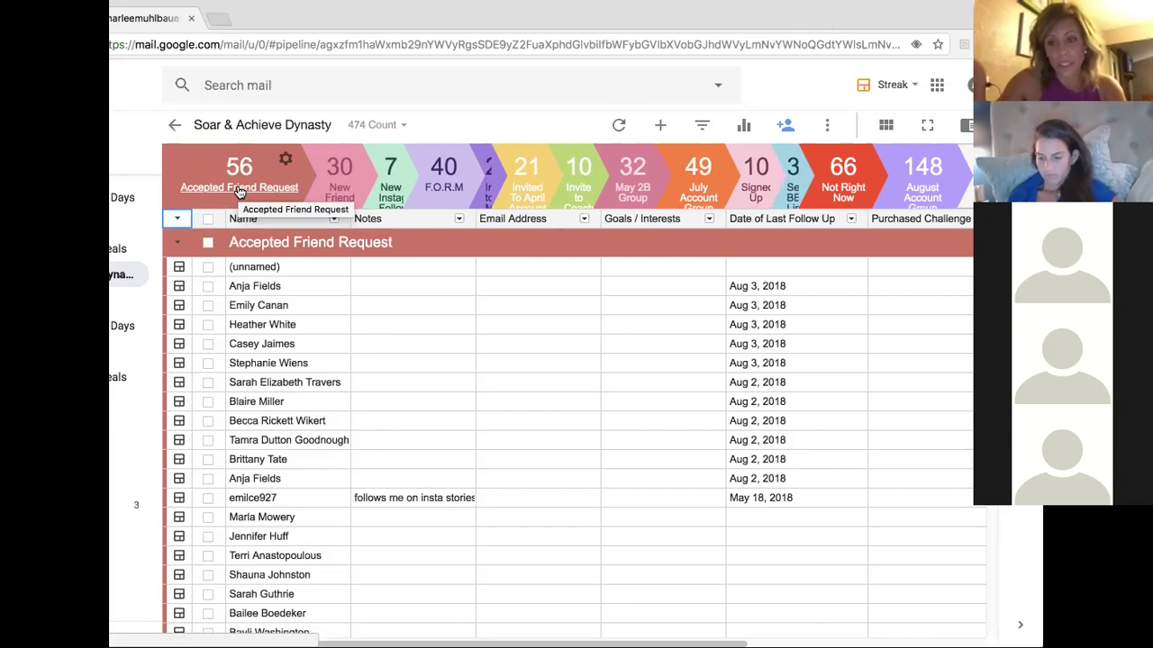
# Collapse every expanded stage of the Soar & Achieve Dynasty pipeline, from Accepted Friend Request through August Account Group.
pyautogui.click(178, 243)
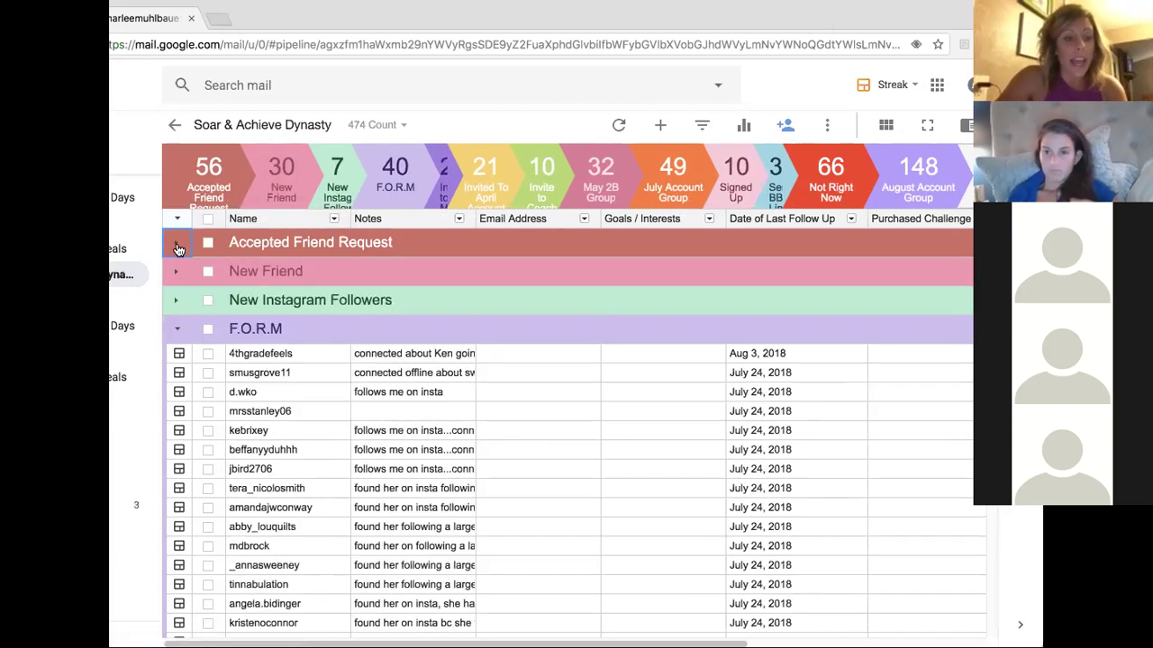
pyautogui.click(179, 329)
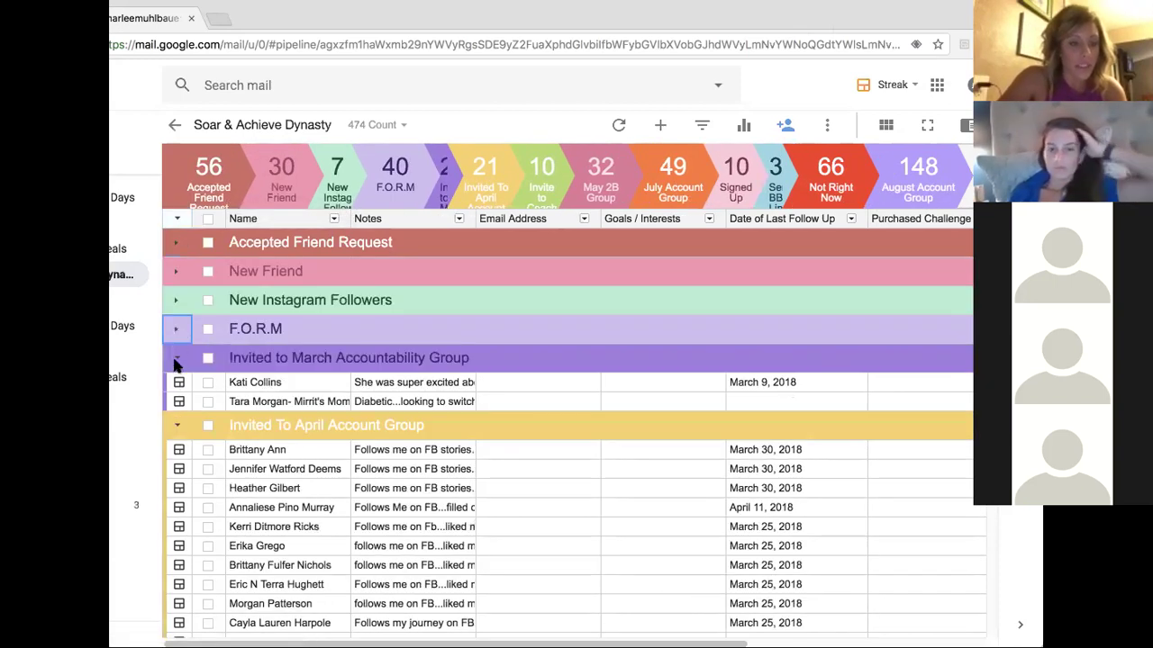
pyautogui.click(177, 359)
pyautogui.click(177, 387)
pyautogui.click(178, 417)
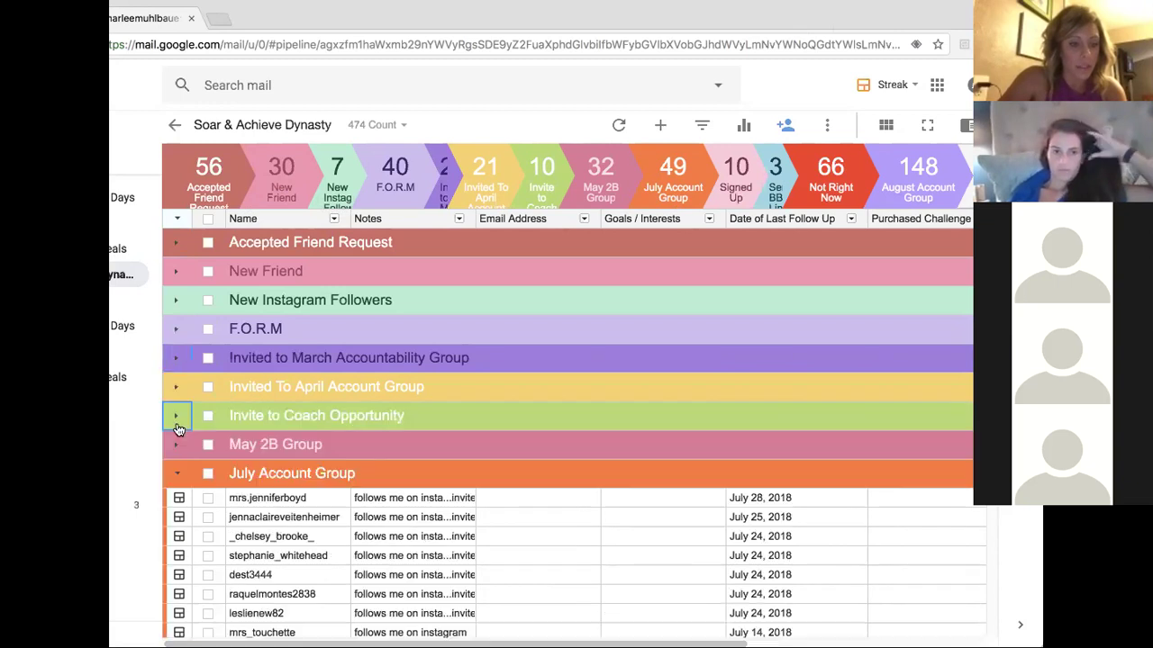
pyautogui.click(176, 473)
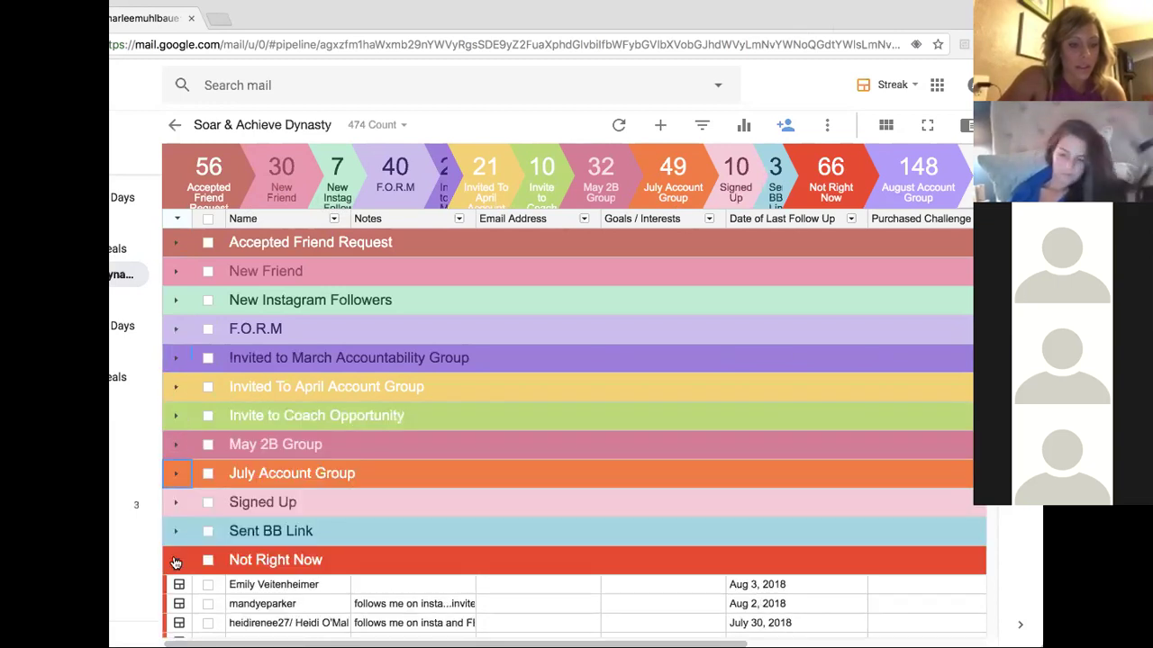
pyautogui.click(176, 560)
pyautogui.click(178, 591)
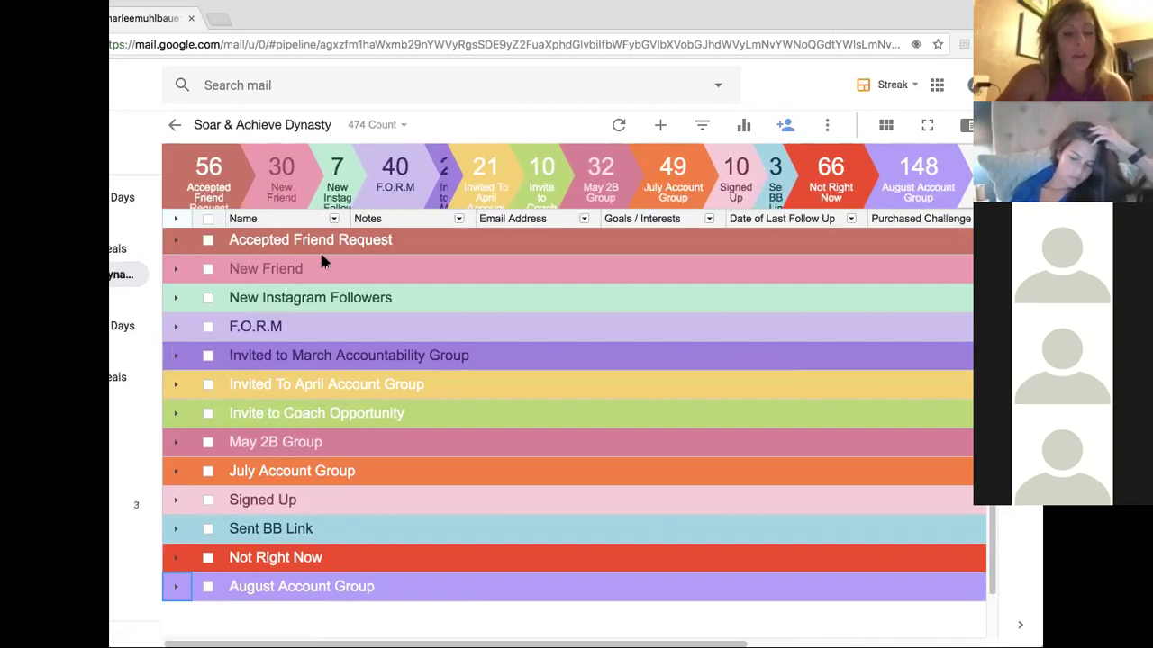
# Expand the New Instagram Followers and Invited To April Account Group stages and review their contacts, notes and follow-up dates.
pyautogui.moveTo(419, 253)
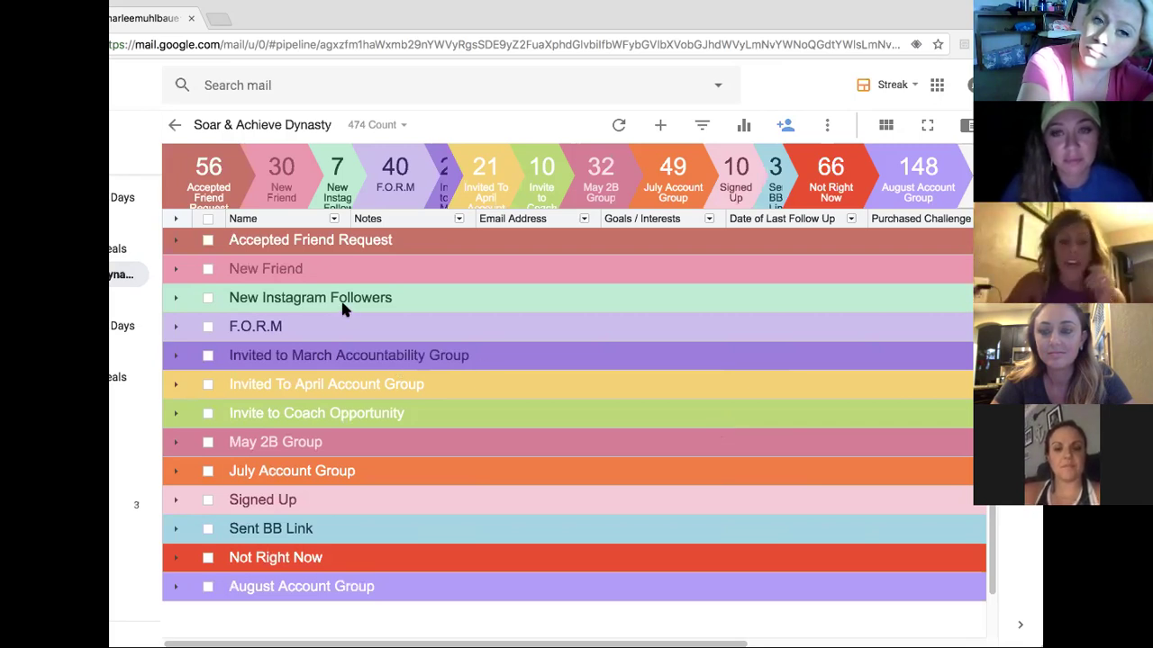
pyautogui.click(302, 442)
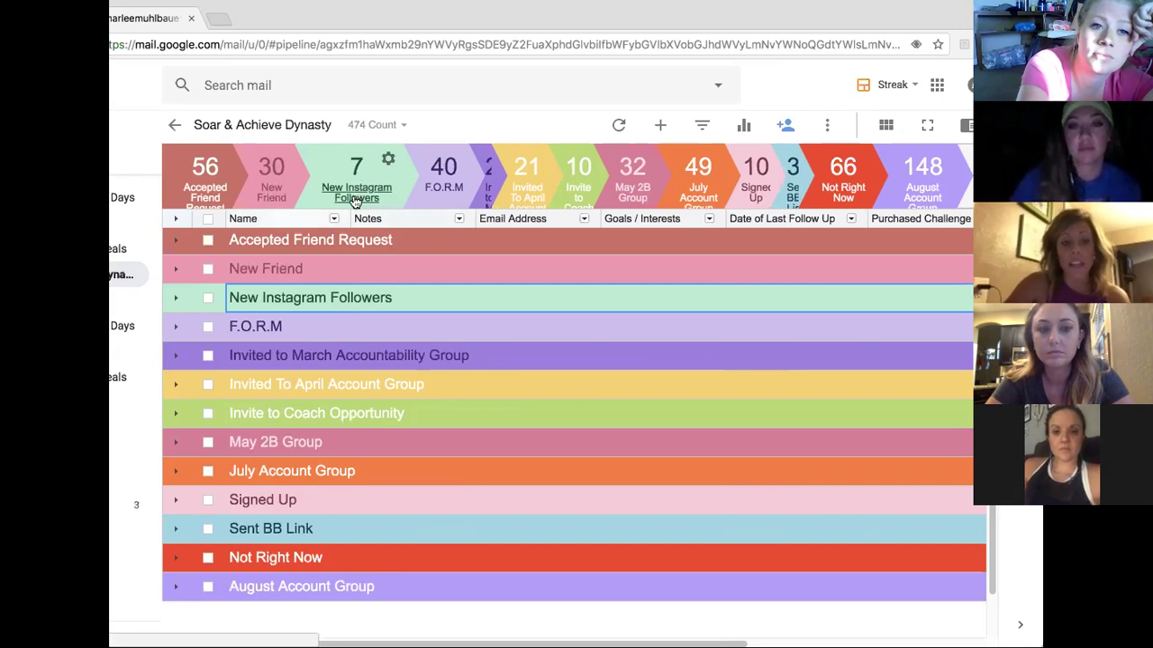
pyautogui.click(179, 298)
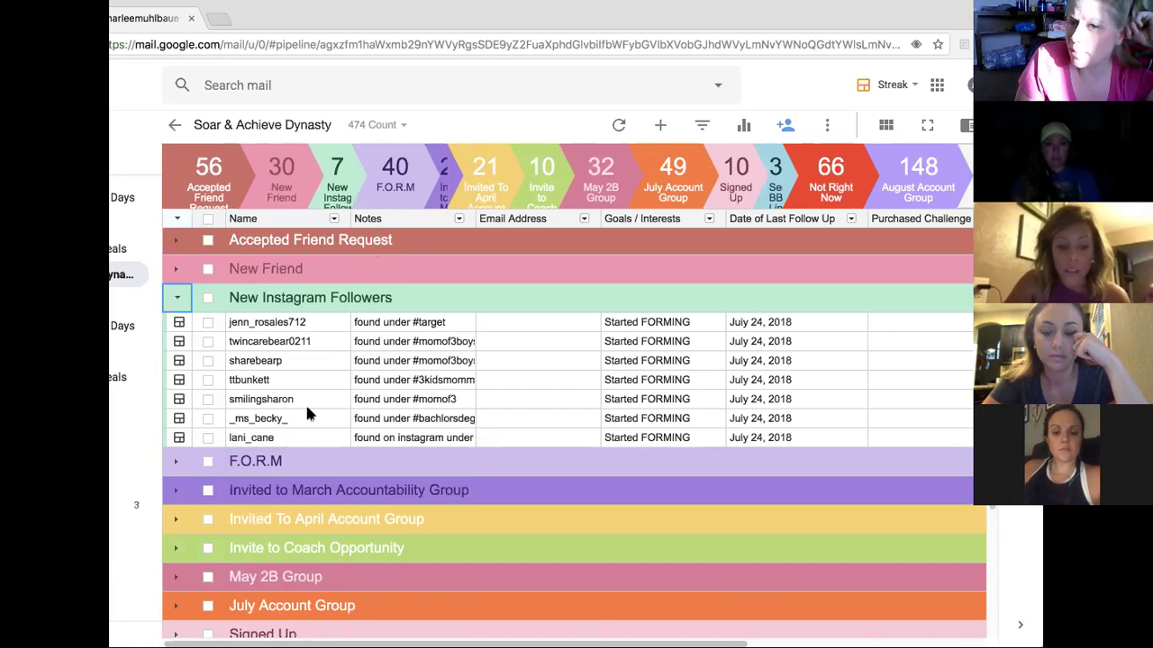
pyautogui.click(178, 521)
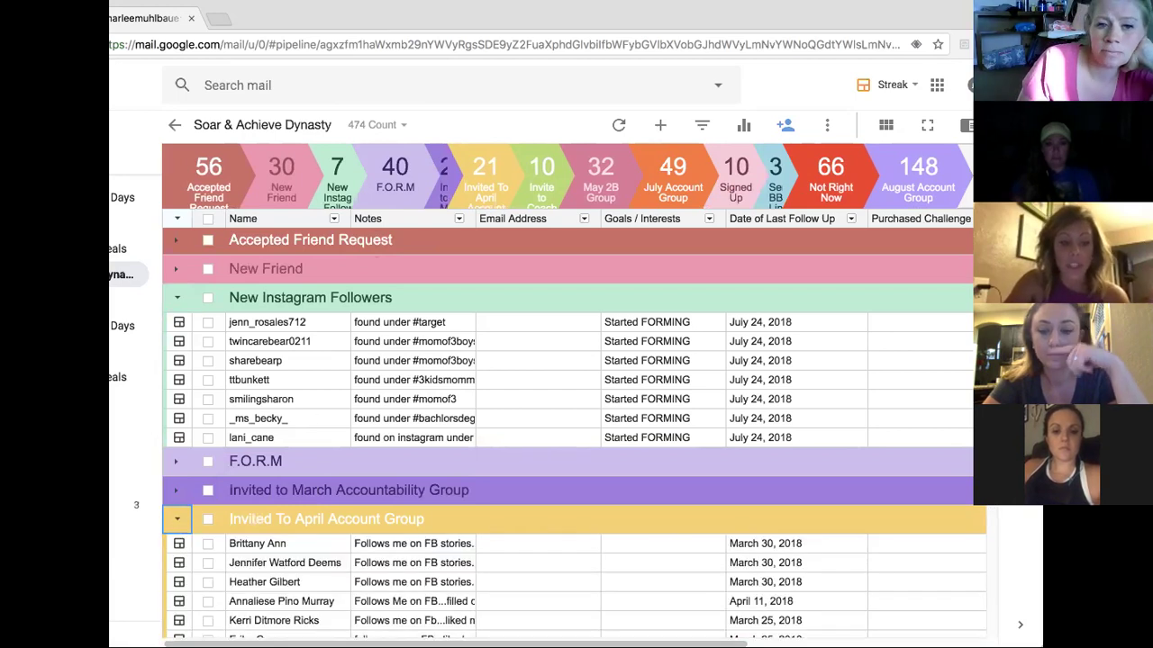
pyautogui.scroll(-5, 939, 404)
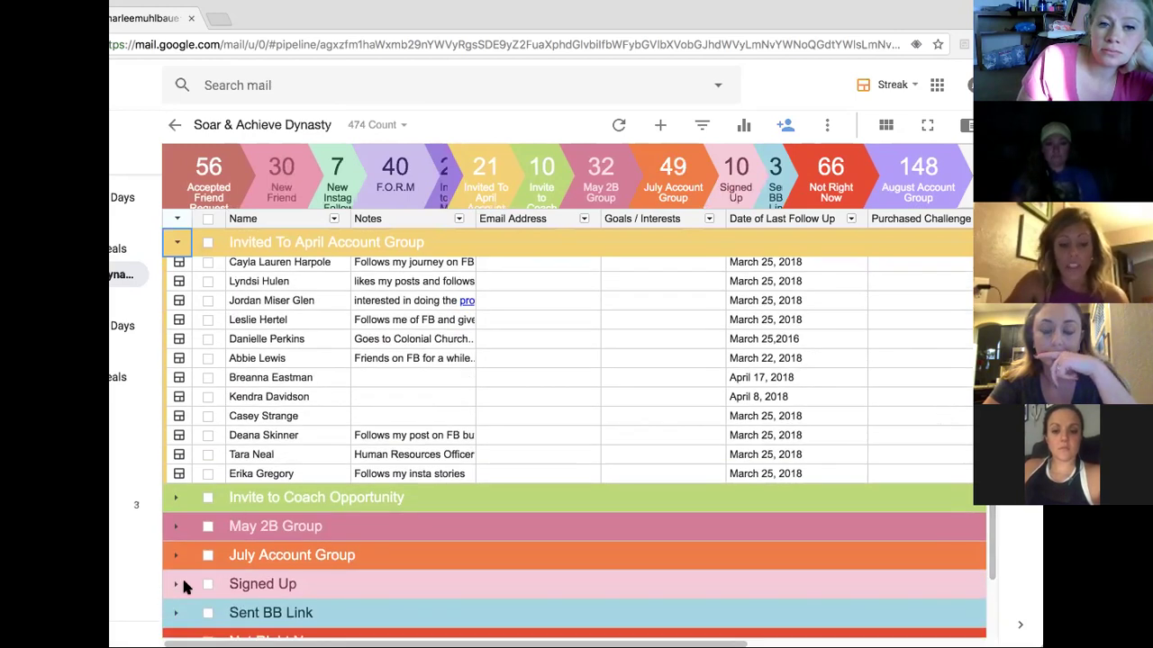
# Expand the July Account Group stage and select four consecutive contact names, starting with the one noted "follows me on Fb...wanted".
pyautogui.click(176, 556)
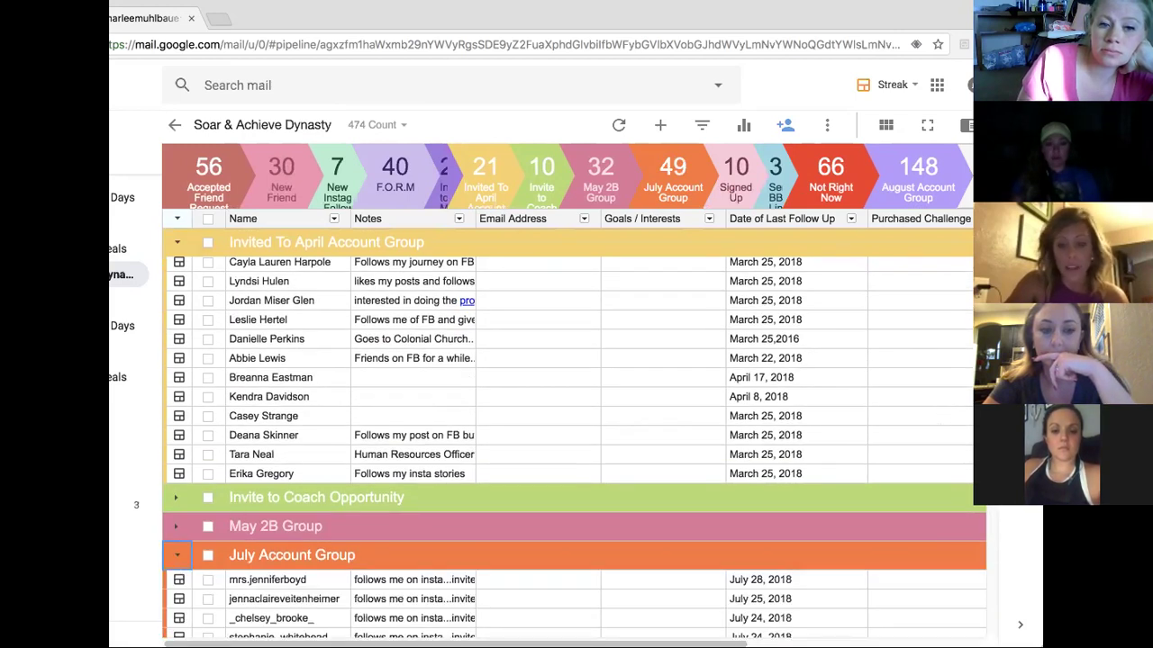
pyautogui.scroll(-4, 971, 396)
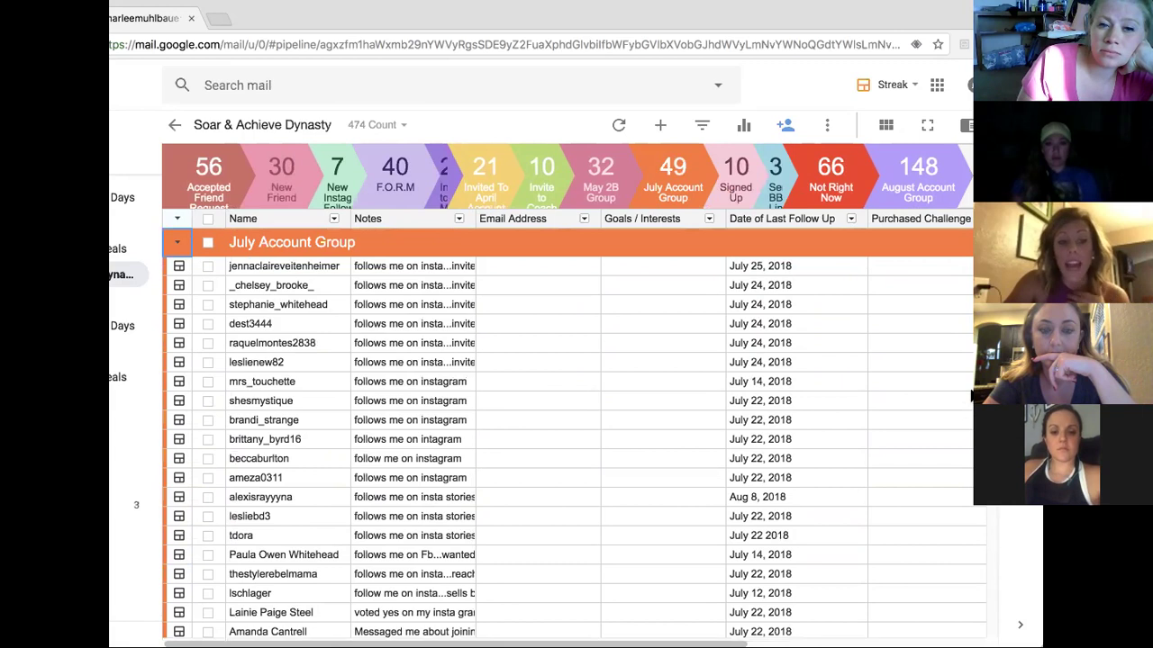
pyautogui.scroll(1, 973, 396)
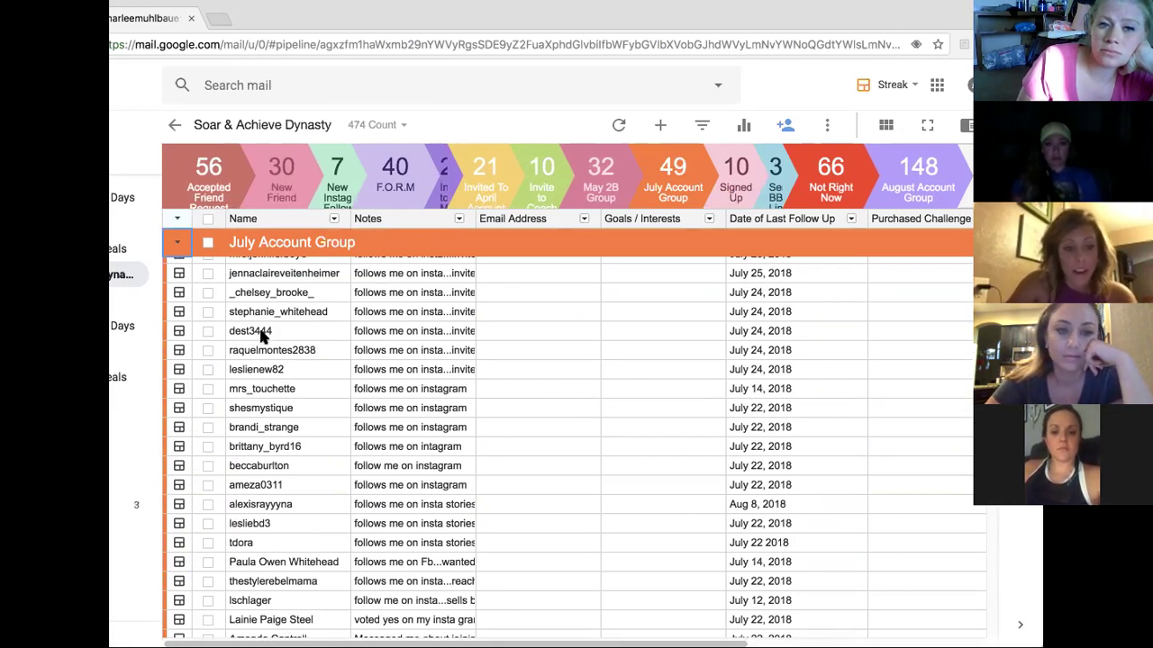
pyautogui.click(254, 568)
pyautogui.hotkey('shift', 'Down')
pyautogui.hotkey('shift', 'Down')
pyautogui.hotkey('shift', 'Down')
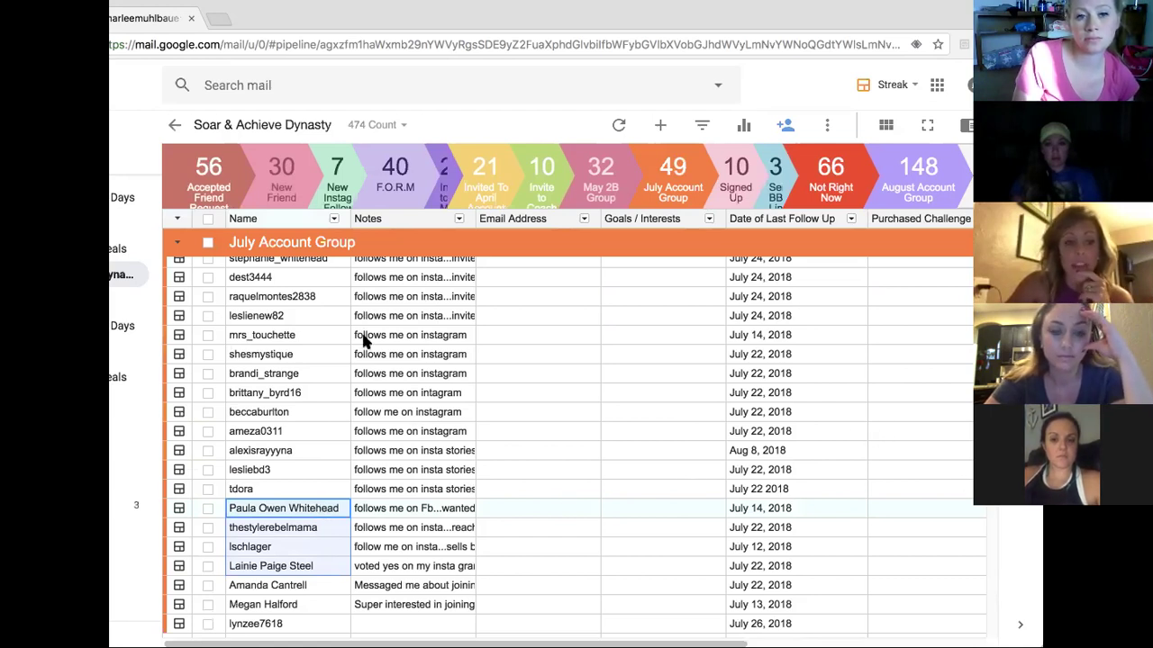
# Open the box of the July contact noted "follows me on Fb...wanted", open its comment entry, and return to the pipeline.
pyautogui.click(180, 509)
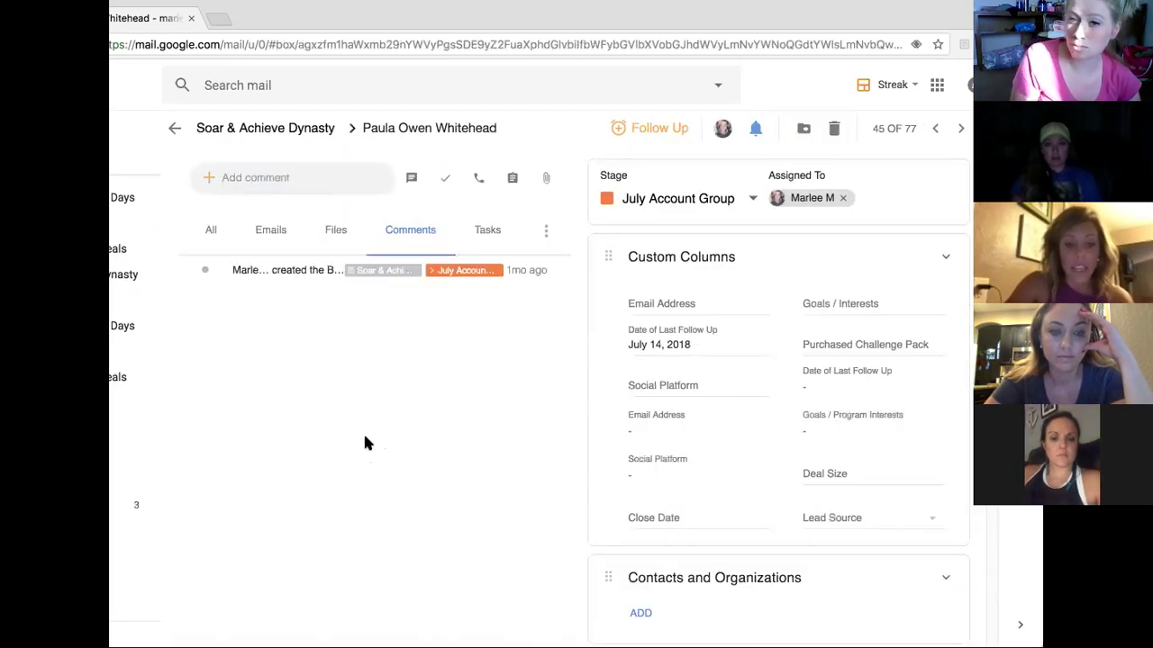
pyautogui.click(282, 187)
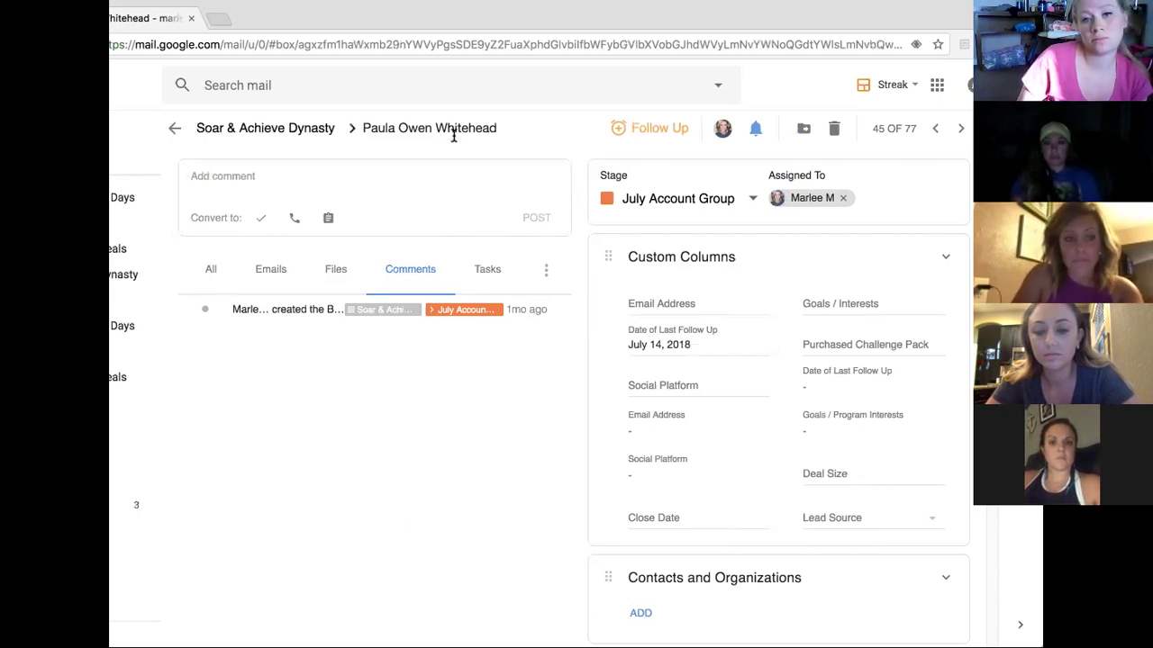
pyautogui.click(174, 130)
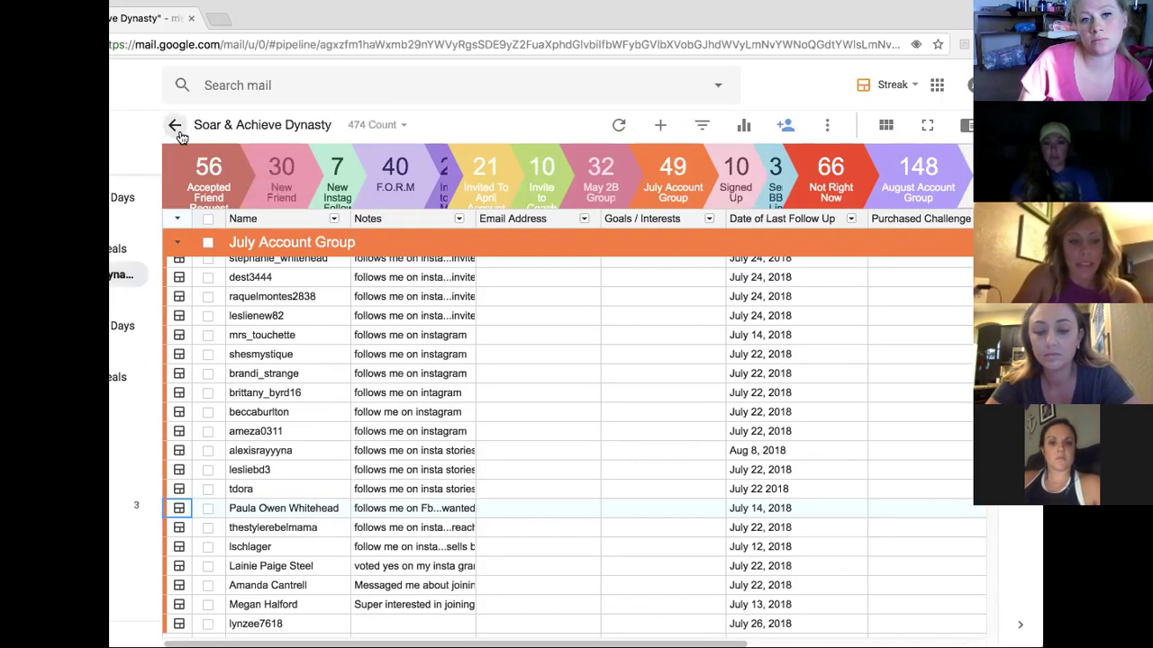
# Open the box of the July contact noted "Super interested in joining", review its follow-up comments, and go back to the pipeline.
pyautogui.click(264, 605)
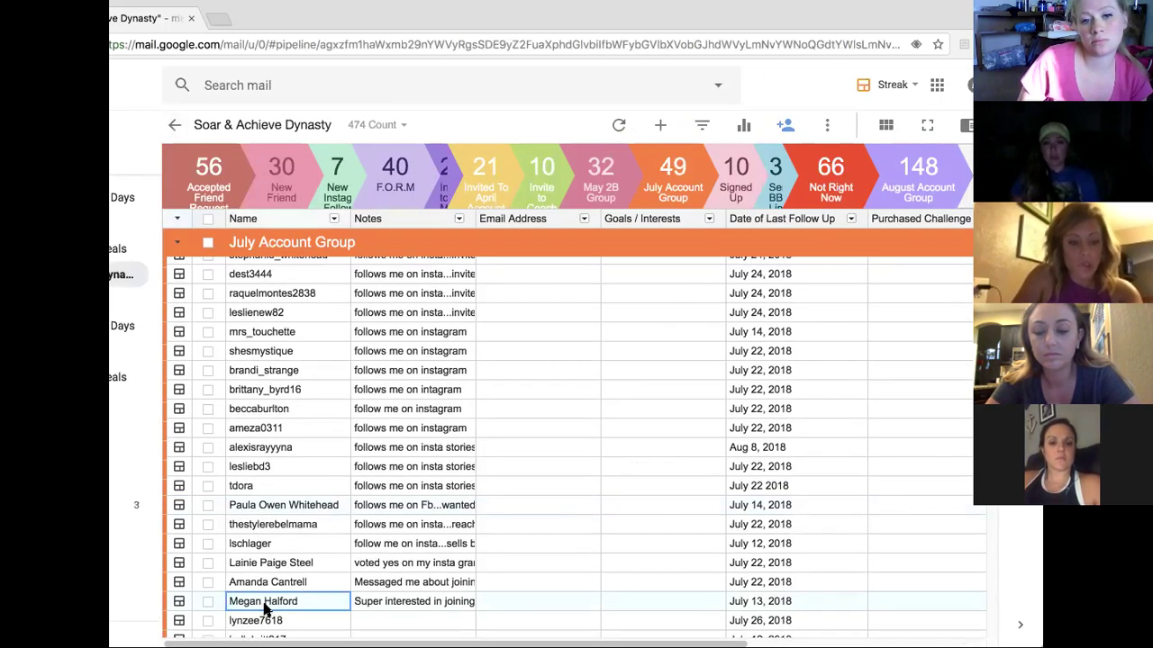
pyautogui.click(179, 603)
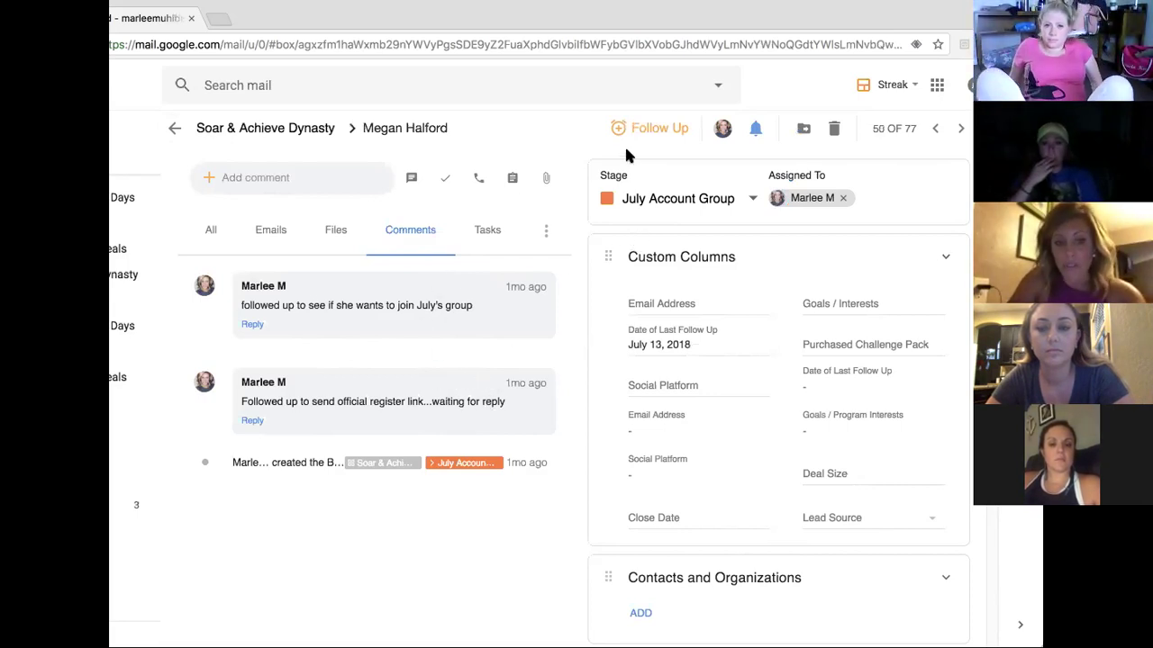
pyautogui.click(174, 128)
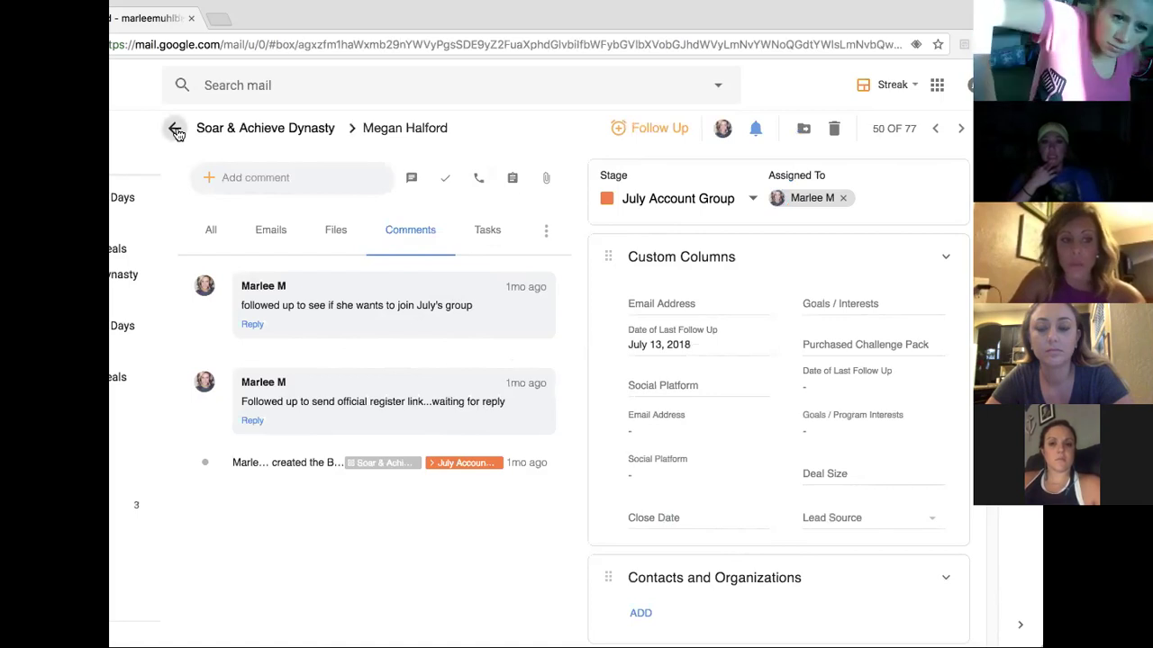